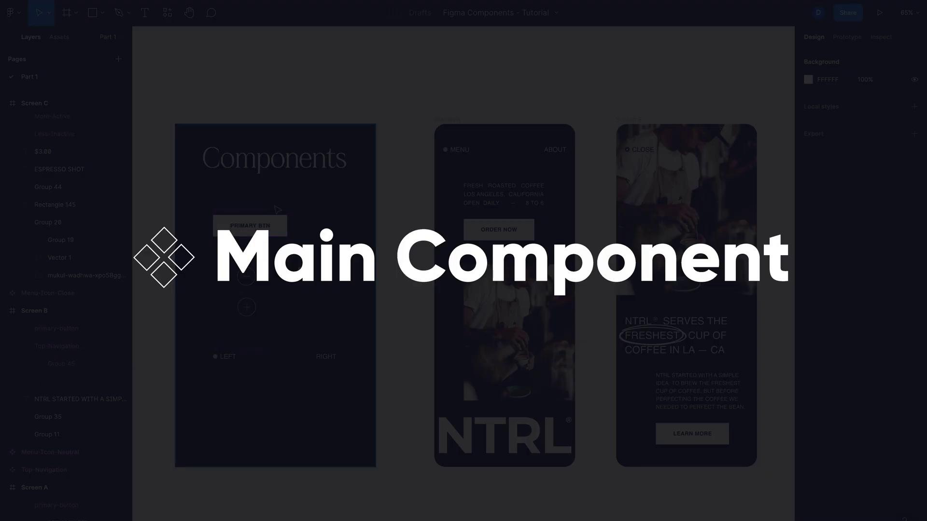
- Give the primary-button component a white FFFFFF stroke and remove its fill
scroll(274, 208, right, 5)
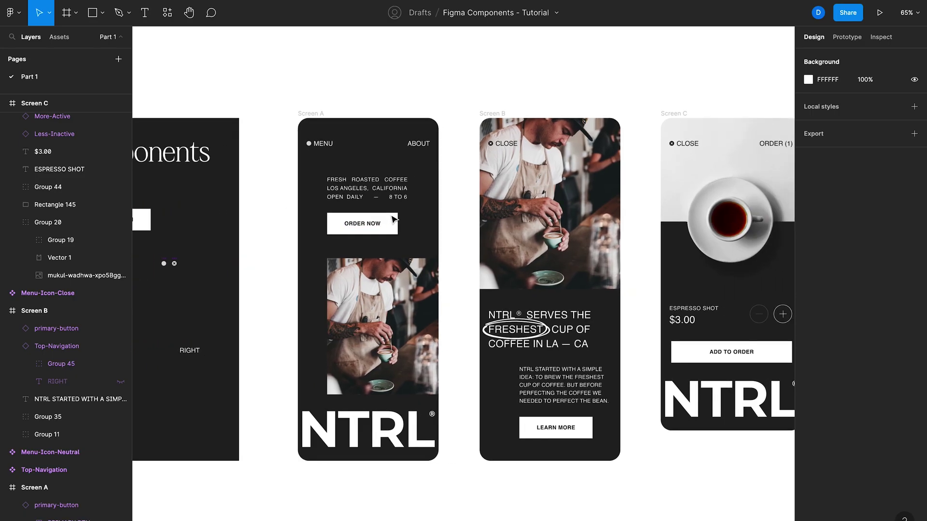
scroll(394, 220, left, 1)
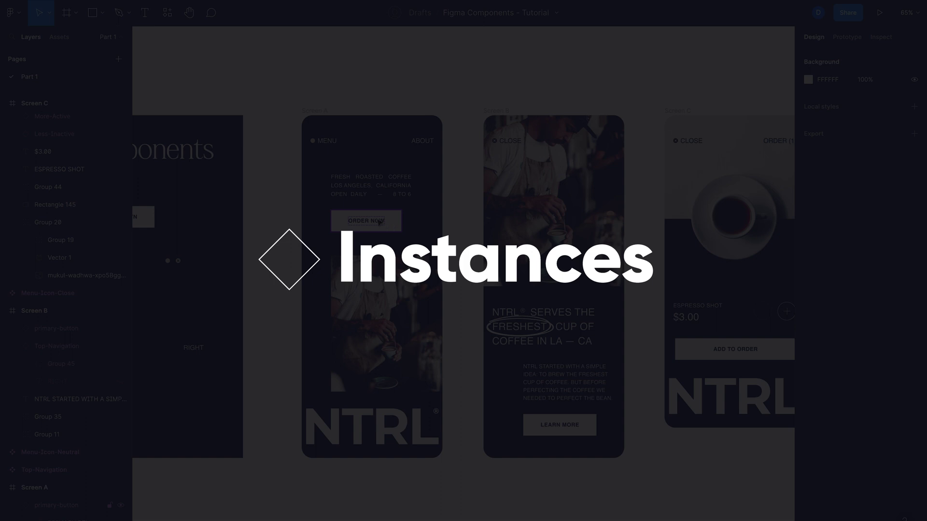
scroll(413, 221, left, 2)
scroll(386, 219, right, 3)
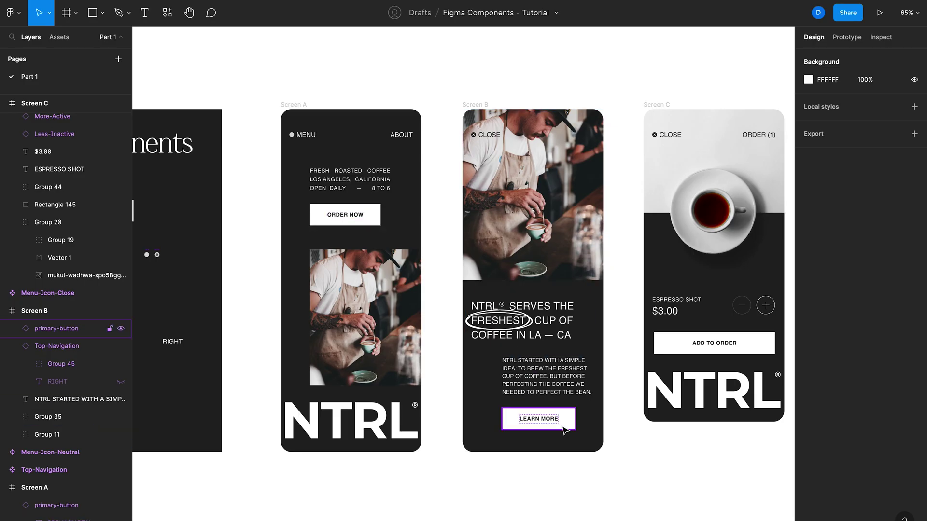
scroll(659, 340, left, 5)
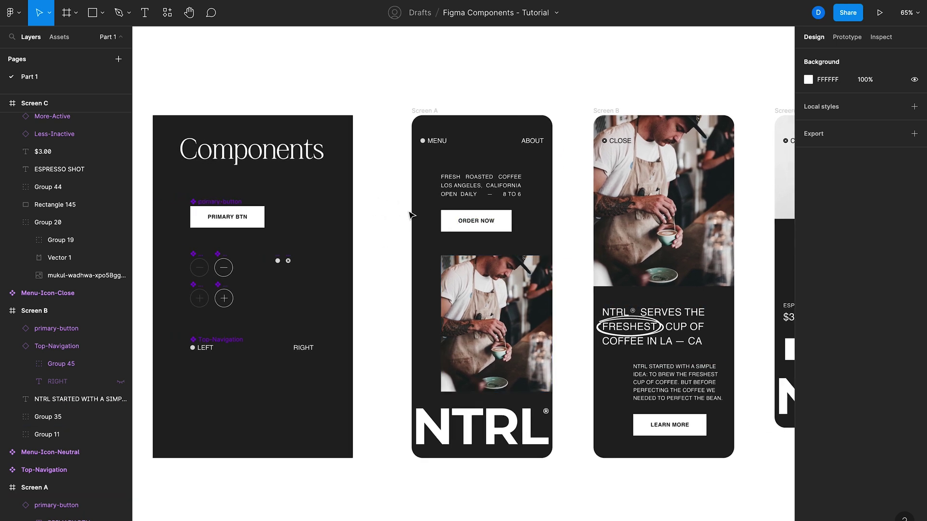
scroll(427, 206, right, 2)
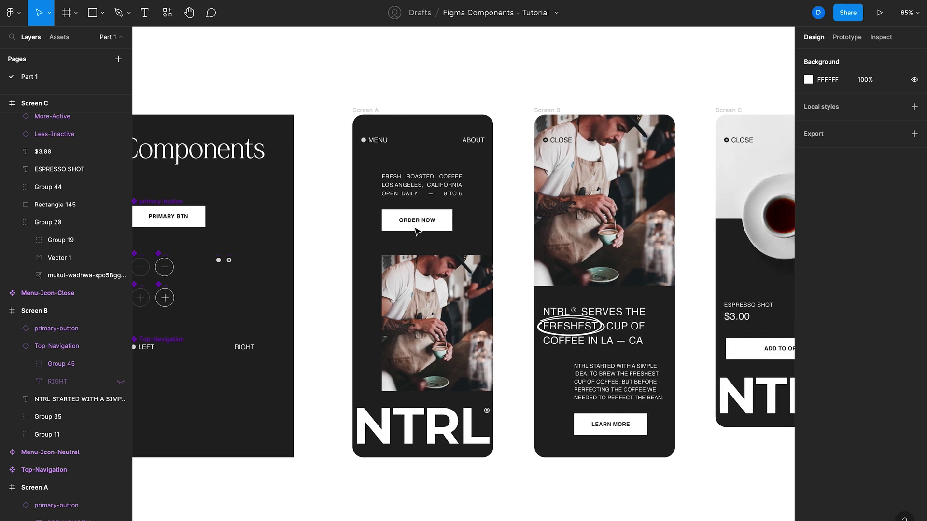
scroll(549, 250, right, 1)
scroll(411, 222, left, 4)
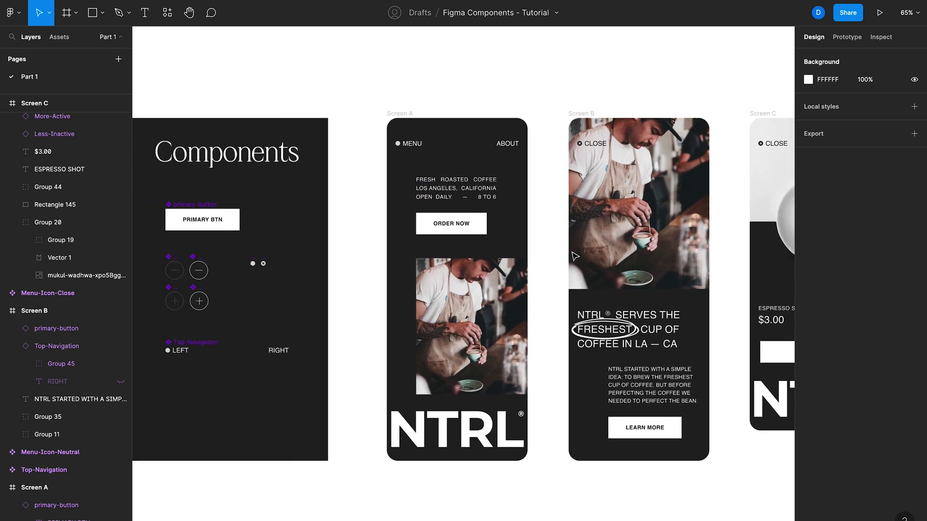
scroll(415, 208, right, 1)
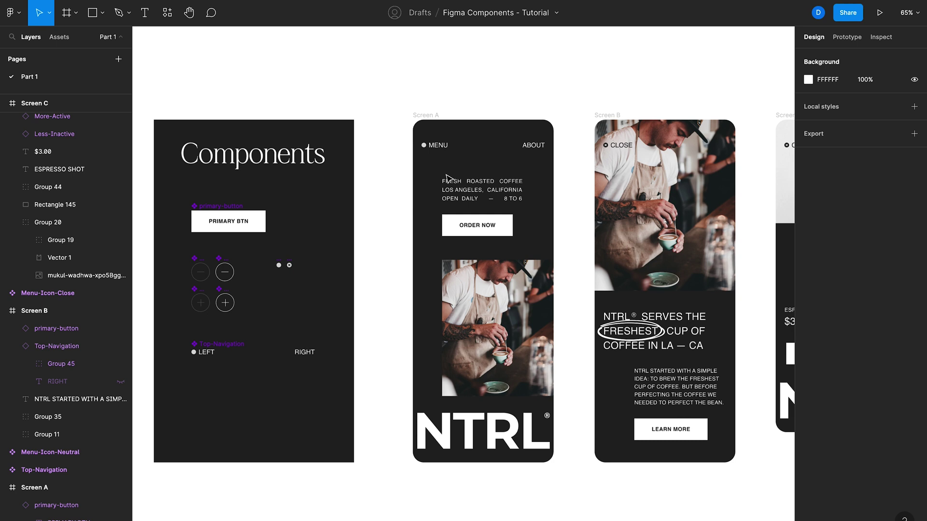
scroll(448, 179, right, 2)
scroll(448, 179, left, 3)
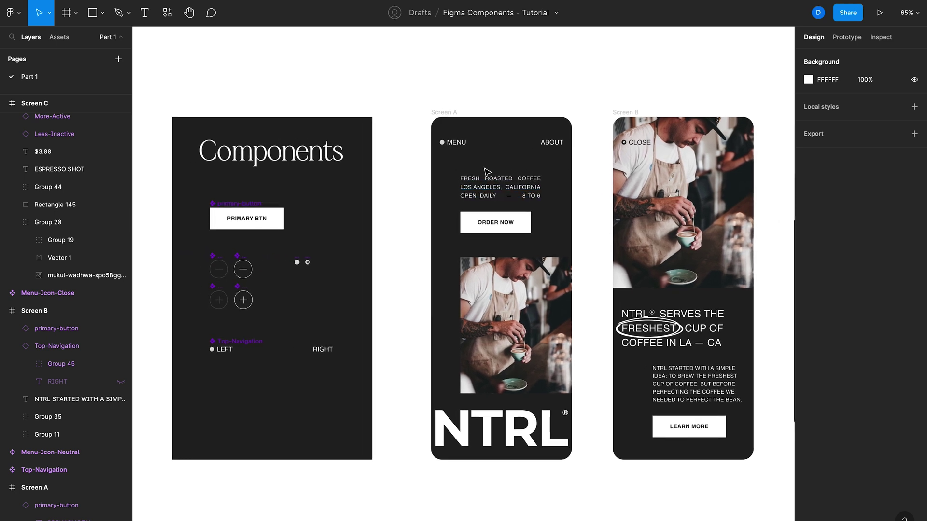
scroll(490, 173, right, 4)
scroll(472, 203, right, 1)
scroll(466, 217, right, 1)
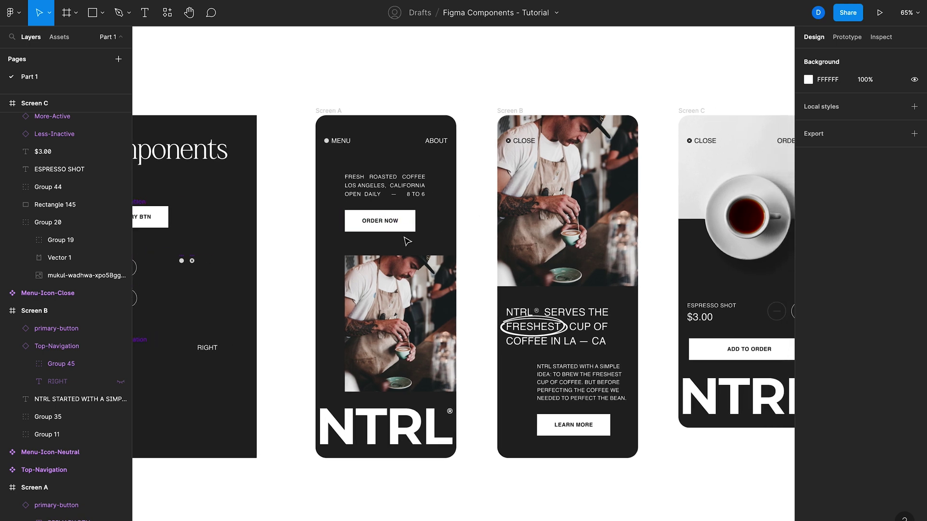
scroll(444, 240, right, 1)
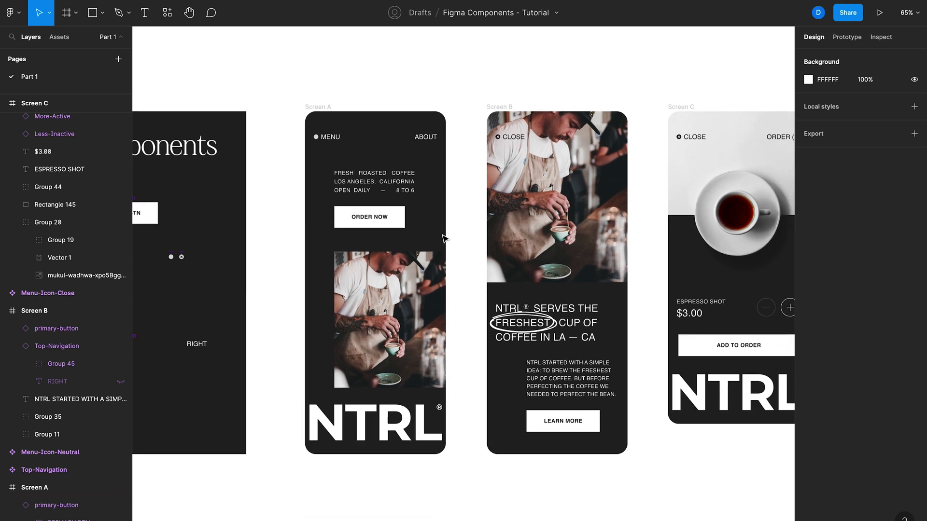
scroll(428, 230, right, 2)
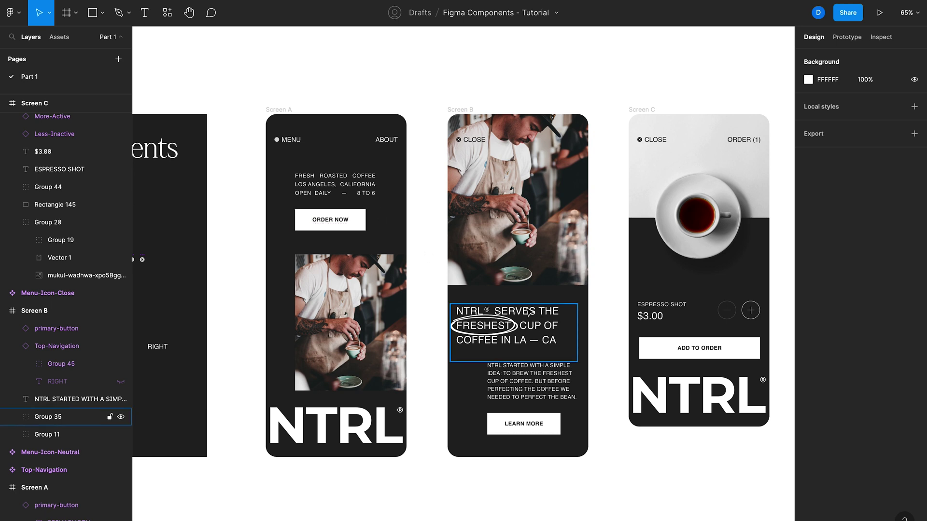
scroll(484, 346, left, 6)
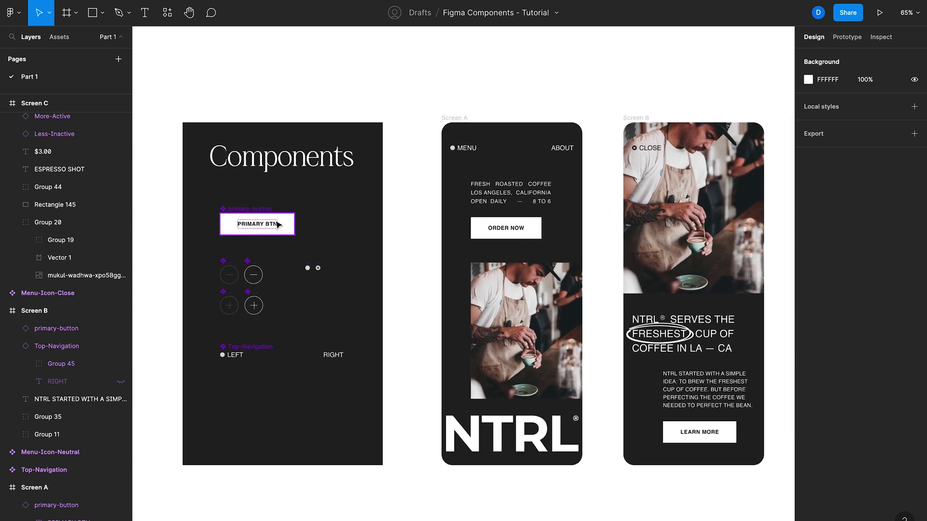
click(267, 213)
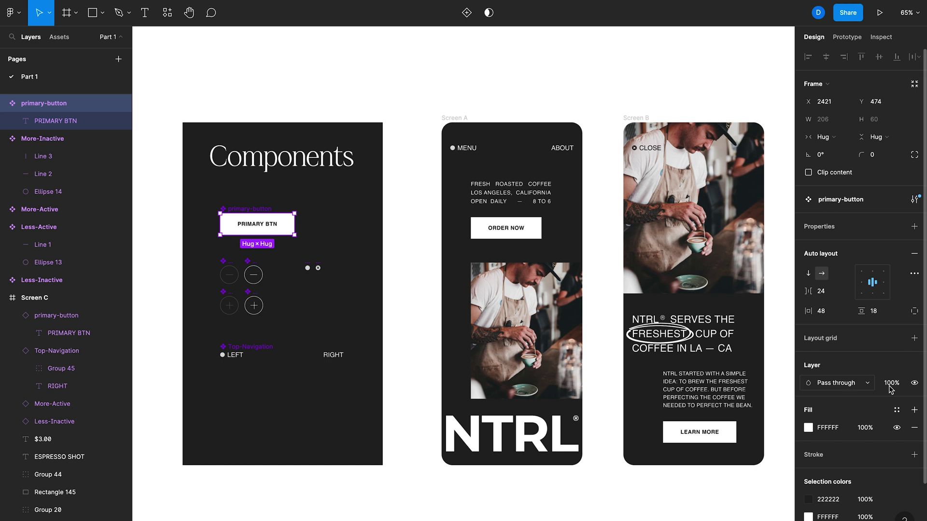
click(914, 454)
click(828, 473)
text(FFFFFF)
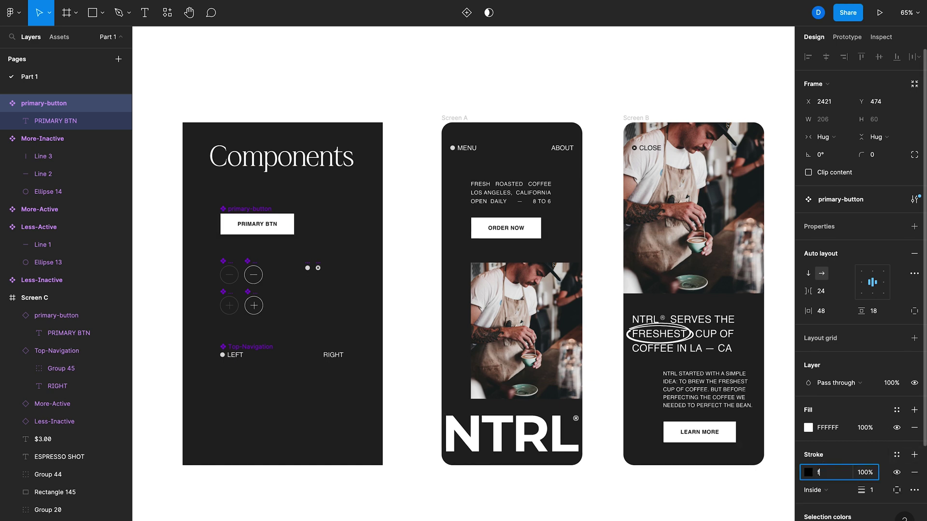
key(Return)
click(914, 428)
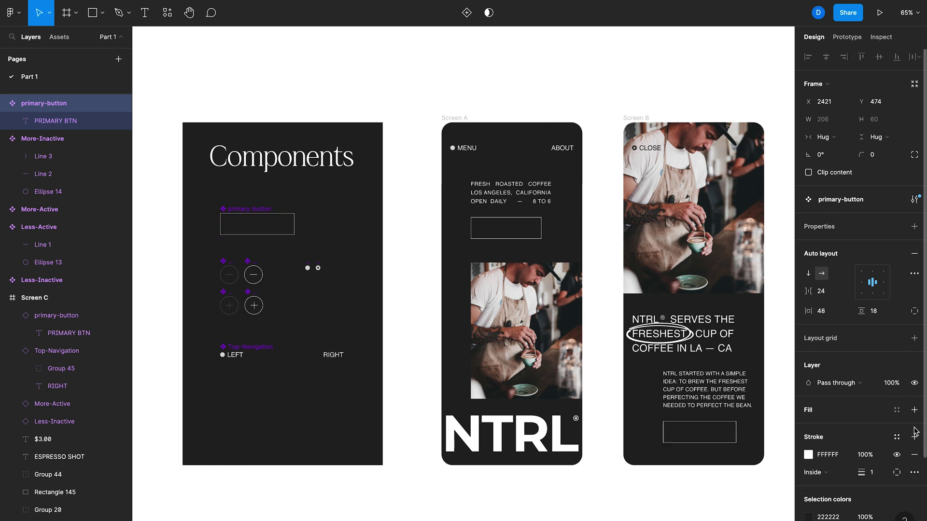
- Make the PRIMARY BTN label text white (FFF)
click(268, 226)
click(828, 444)
text(f)
key(Return)
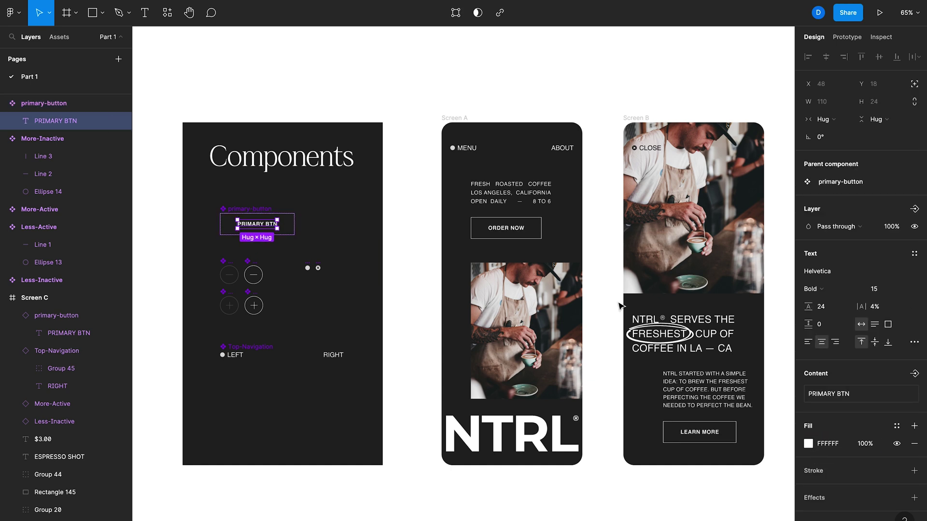
scroll(623, 307, right, 5)
scroll(645, 301, right, 1)
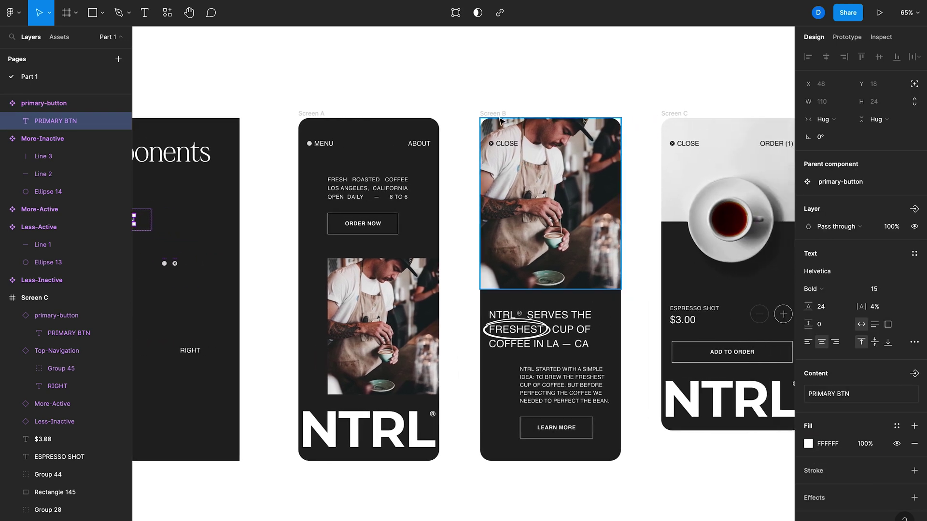
scroll(461, 108, right, 2)
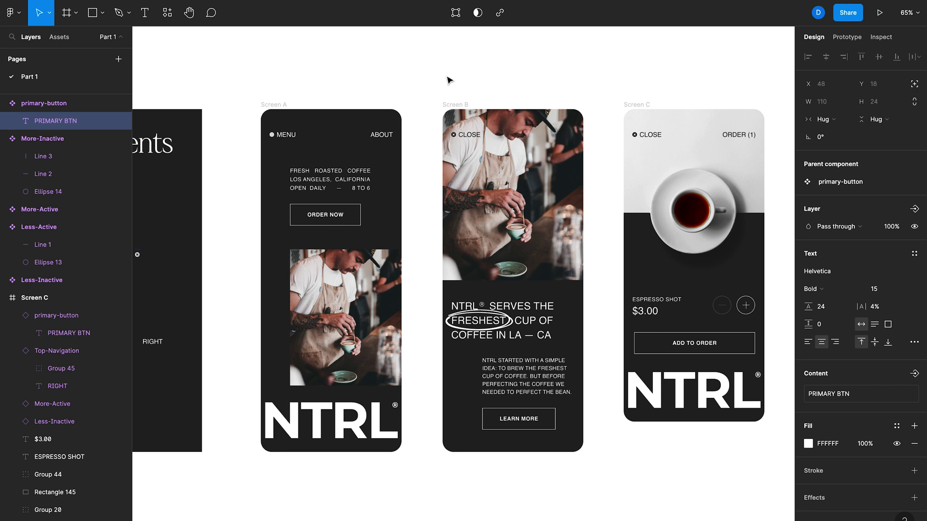
scroll(427, 91, down, 1)
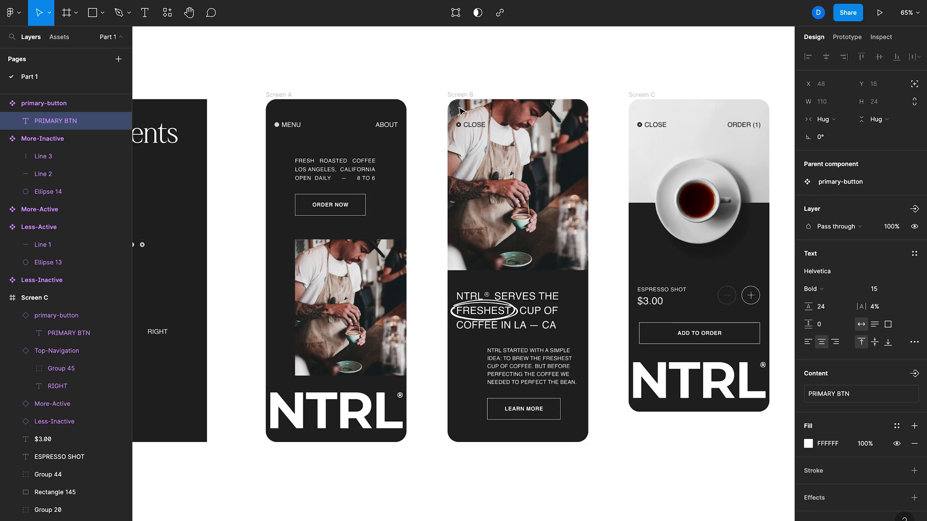
scroll(437, 191, left, 1)
scroll(438, 192, up, 2)
scroll(438, 192, left, 3)
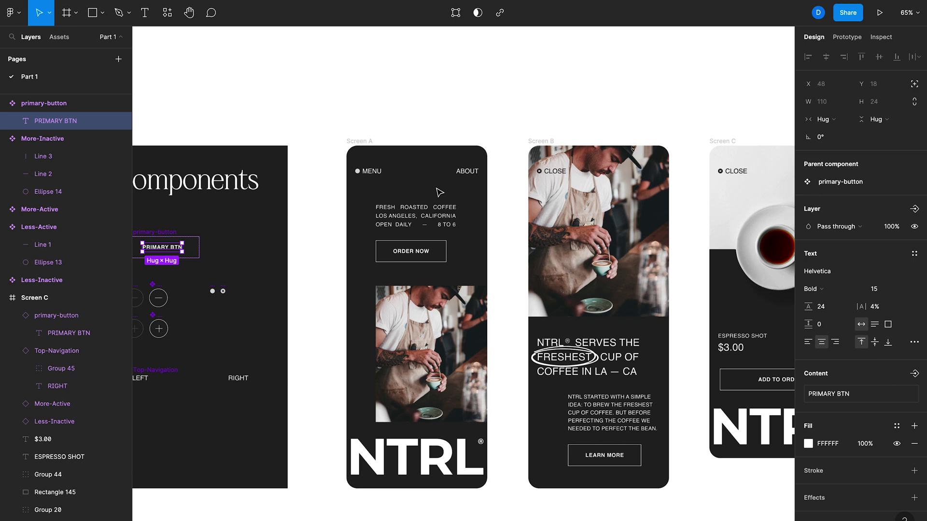
scroll(480, 182, down, 2)
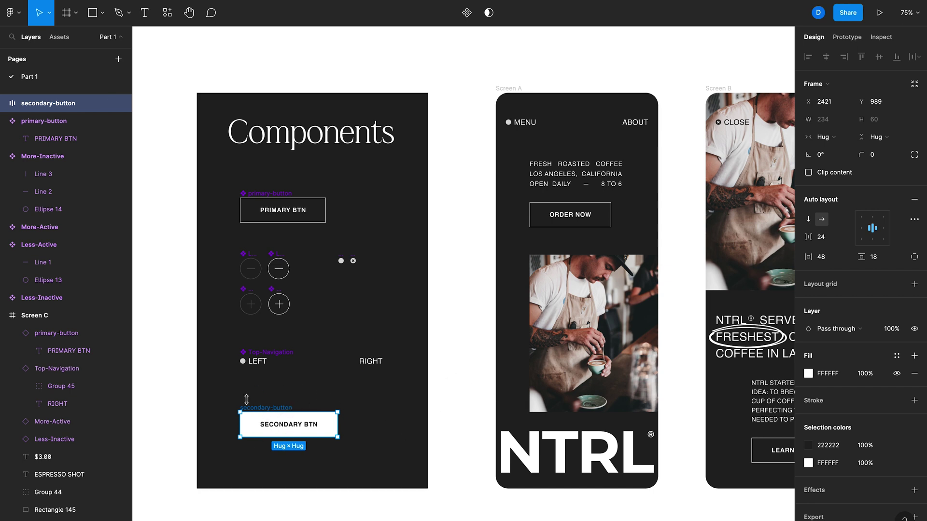
- Convert the white SECONDARY BTN frame into the secondary-button main component with Create component
right_click(288, 410)
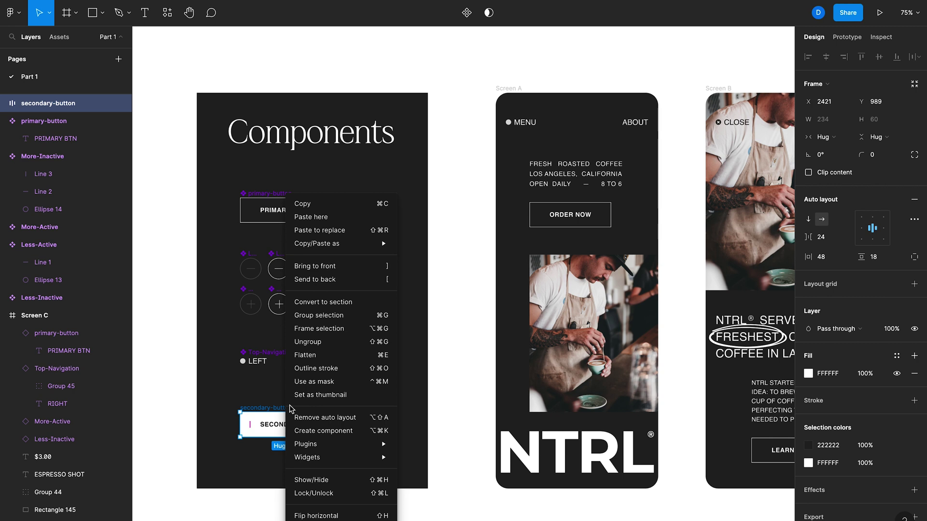
click(322, 431)
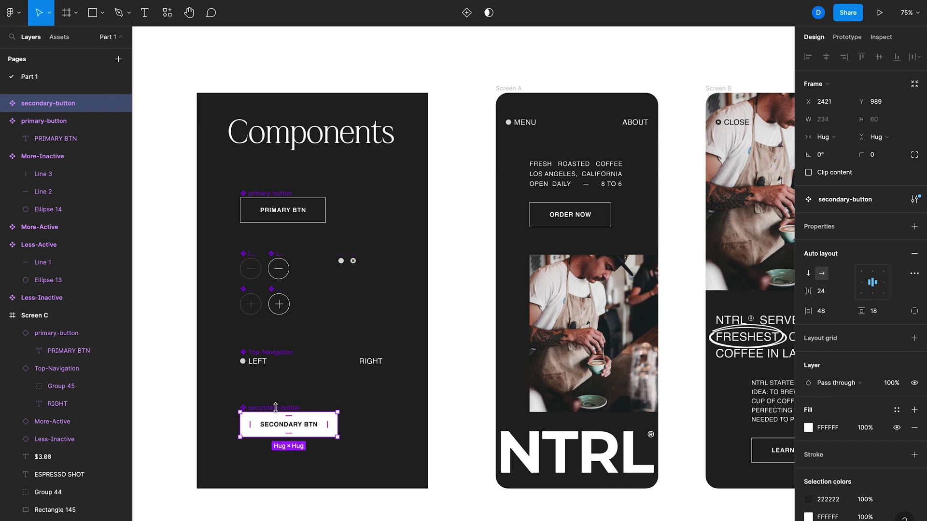
- Rearrange the Components frame so secondary-button sits under primary-button, with the icon components below
drag(179, 243, 400, 385)
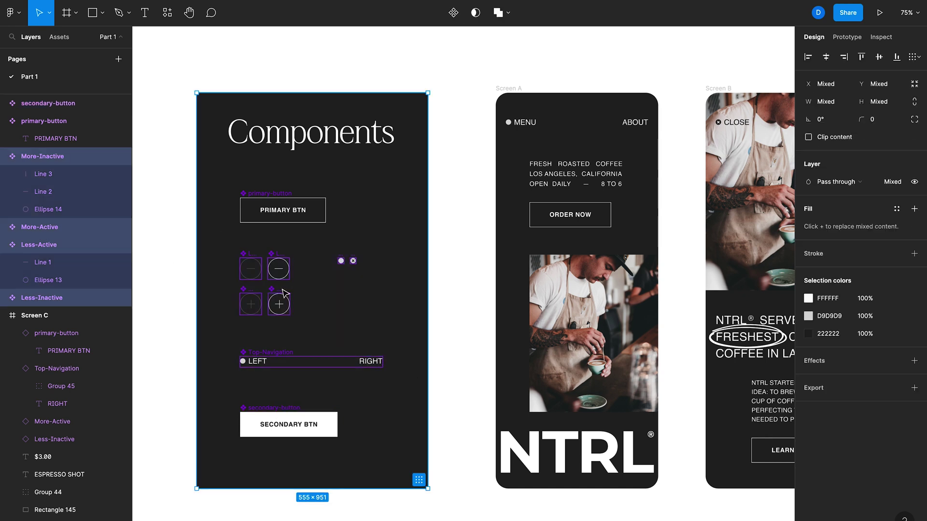
drag(257, 315, 244, 463)
click(267, 411)
drag(267, 411, 277, 244)
click(320, 330)
key(Return)
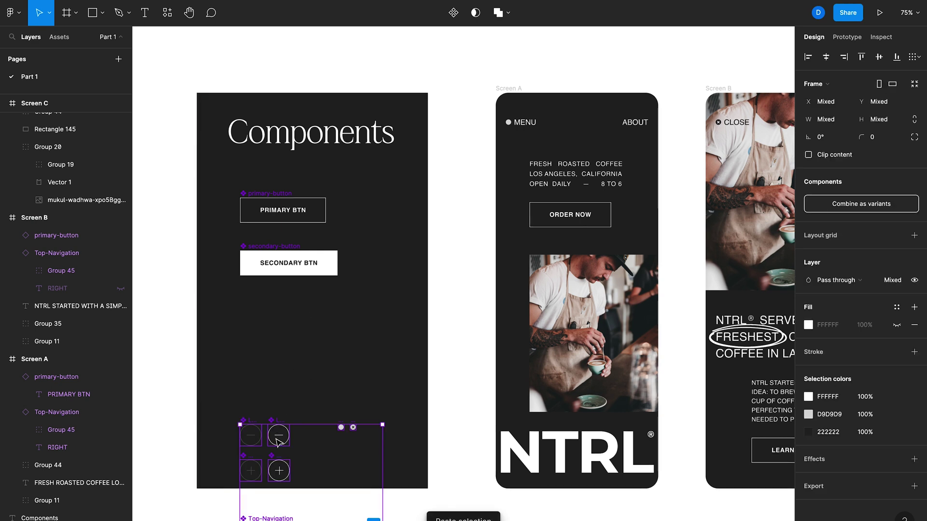
drag(279, 436, 279, 336)
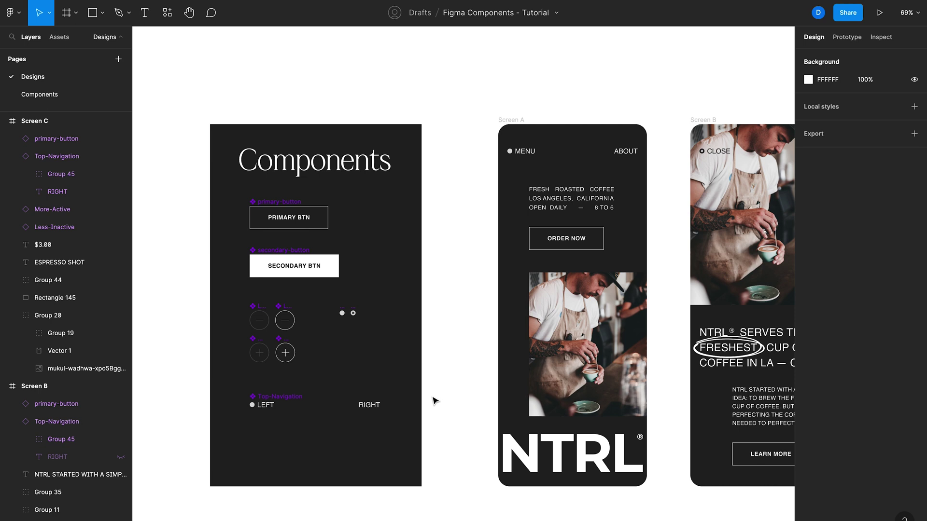
- Delete the ORDER NOW, LEARN MORE and ADD TO primary buttons from Screens A, B and C
scroll(599, 246, right, 3)
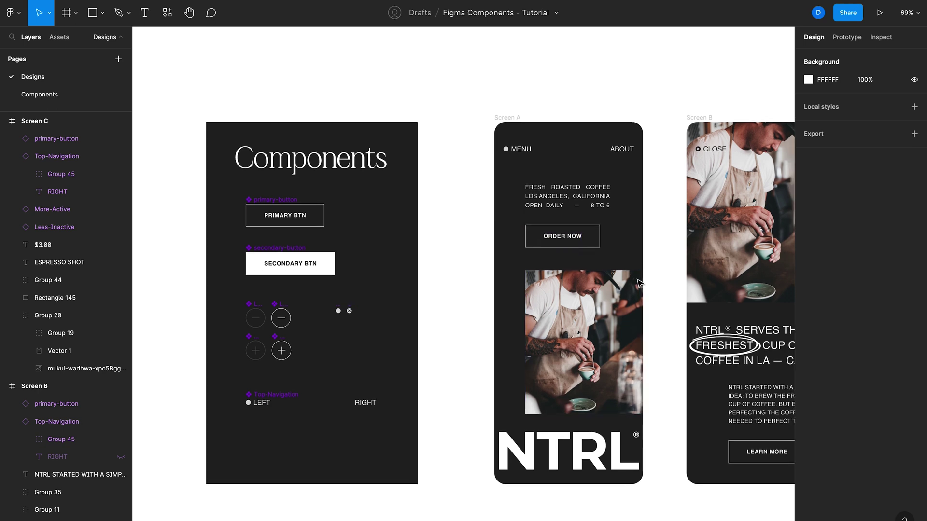
scroll(640, 283, right, 6)
click(409, 232)
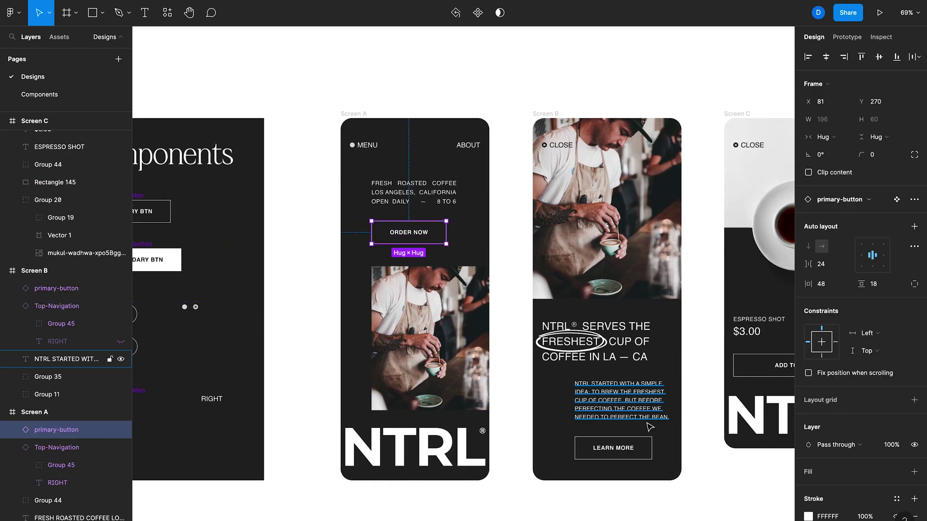
shift+click(621, 453)
shift+click(768, 367)
key(Delete)
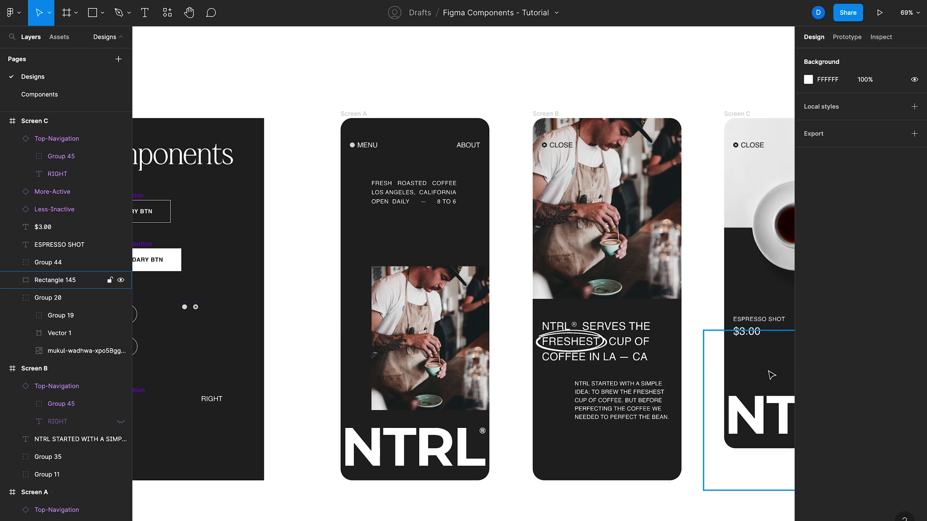
scroll(526, 340, left, 5)
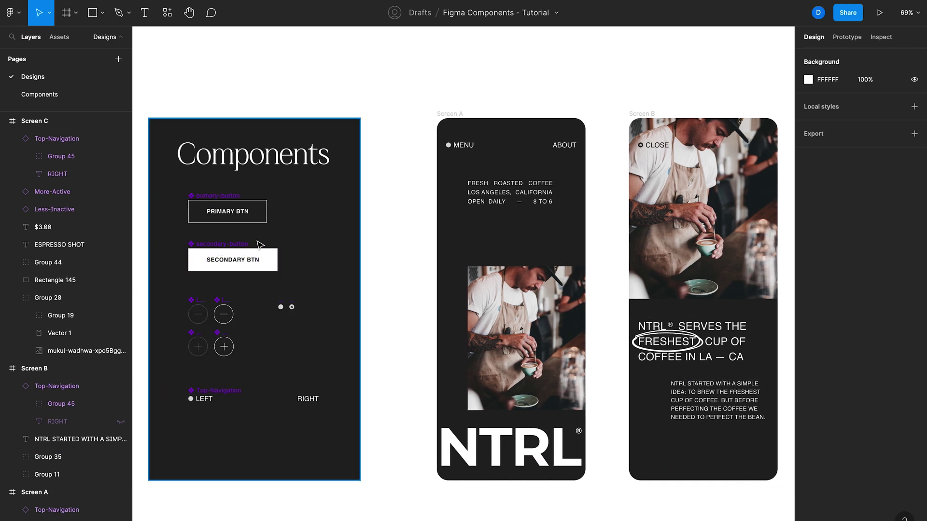
scroll(291, 245, left, 1)
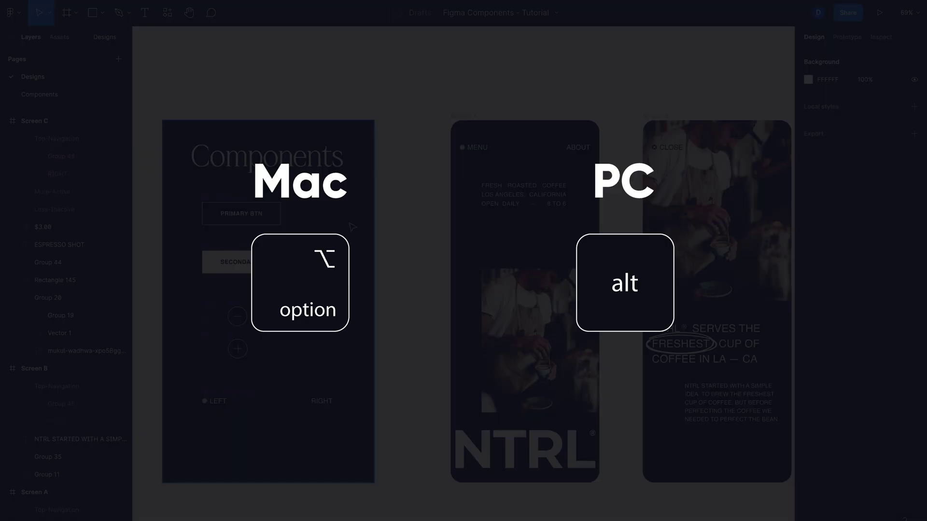
- Copy the secondary button from the Components frame into Screen A below the opening-hours text
click(233, 251)
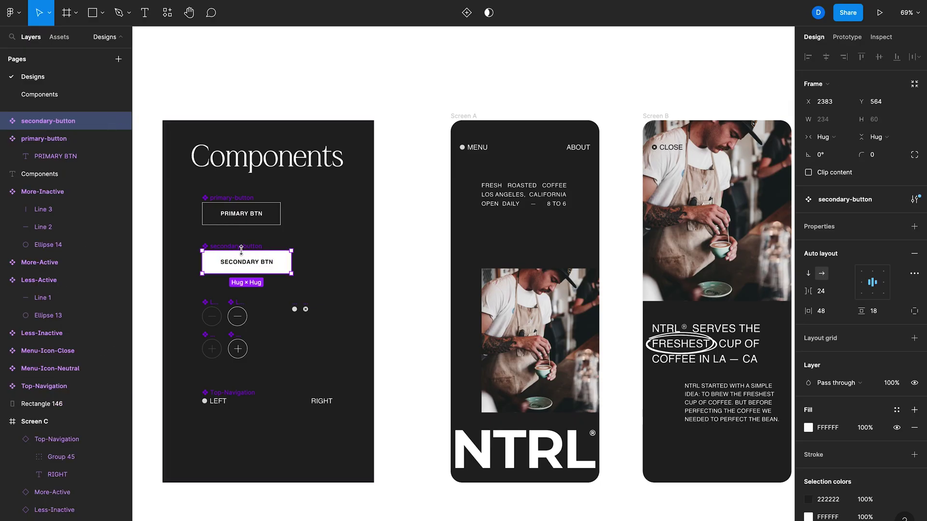
drag(233, 249, 514, 222)
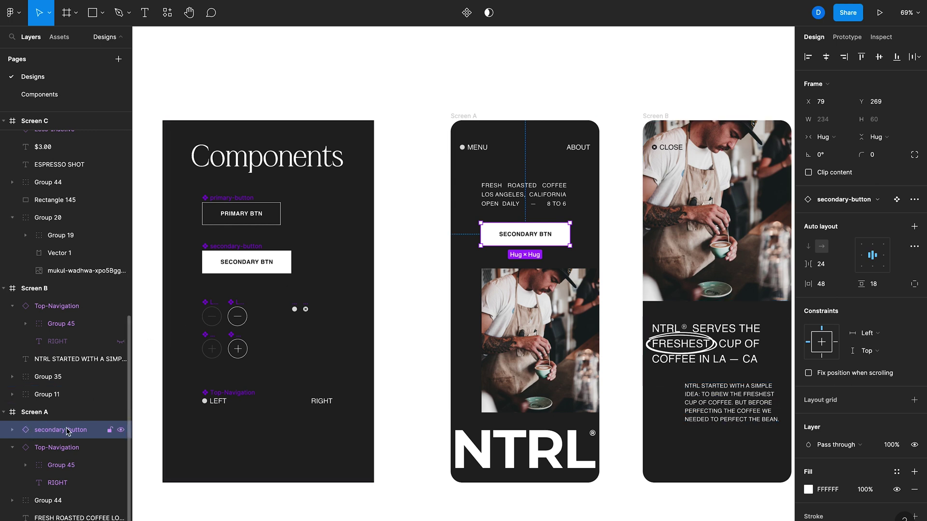
click(261, 247)
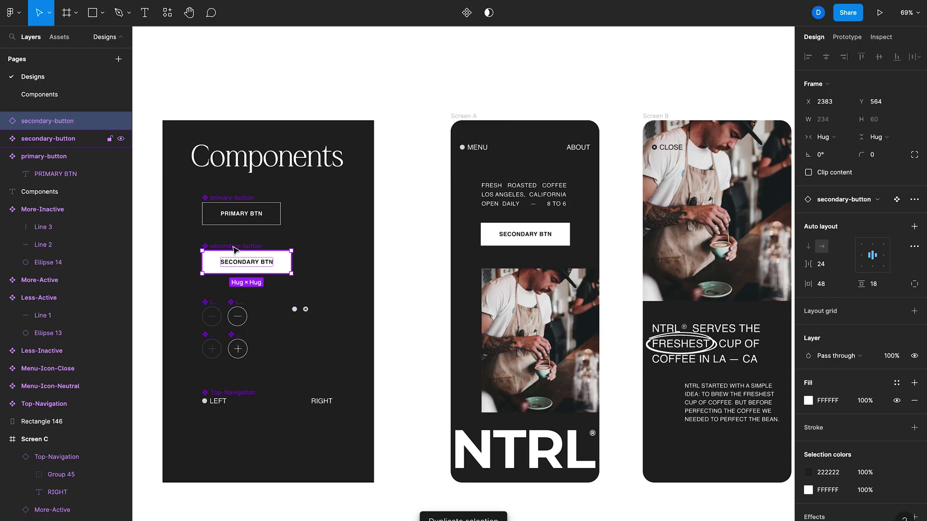
- Duplicate the secondary button, undo the extra copy, and show the Assets panel's local components
key(ctrl+d)
drag(209, 251, 248, 252)
click(225, 265)
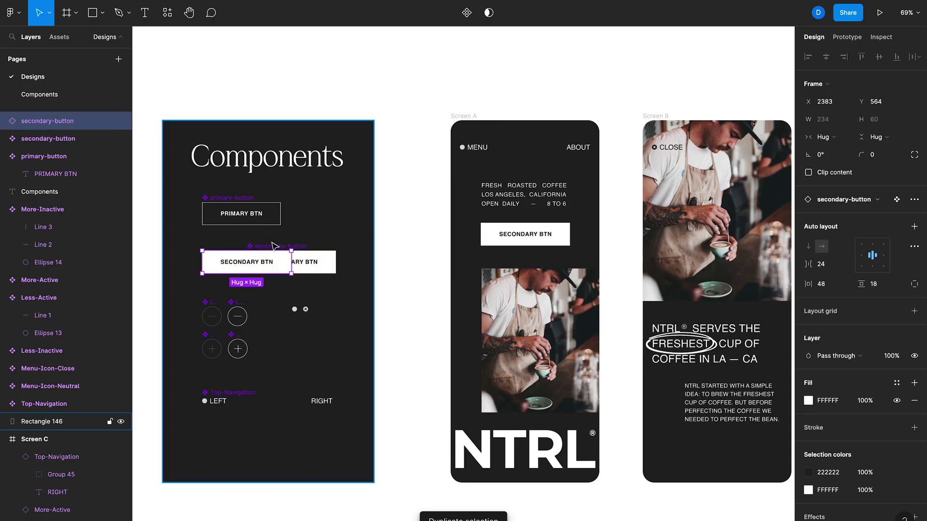
key(ctrl+z)
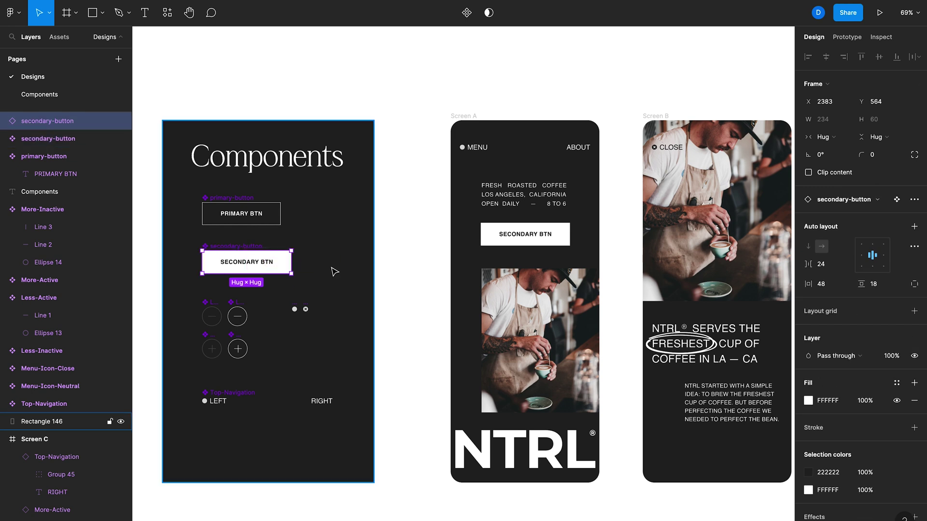
click(59, 38)
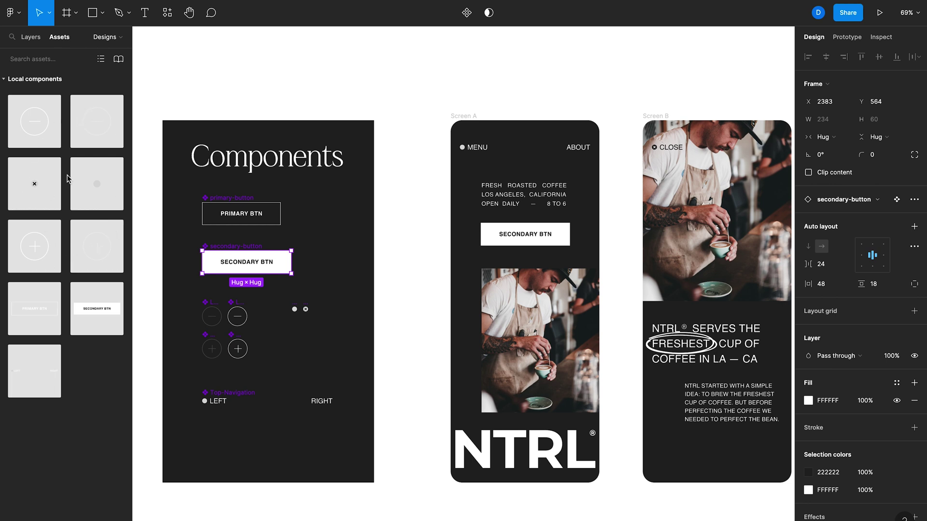
- Place secondary-button instances below Screen B's body text and below Screen C's price
drag(93, 307, 661, 381)
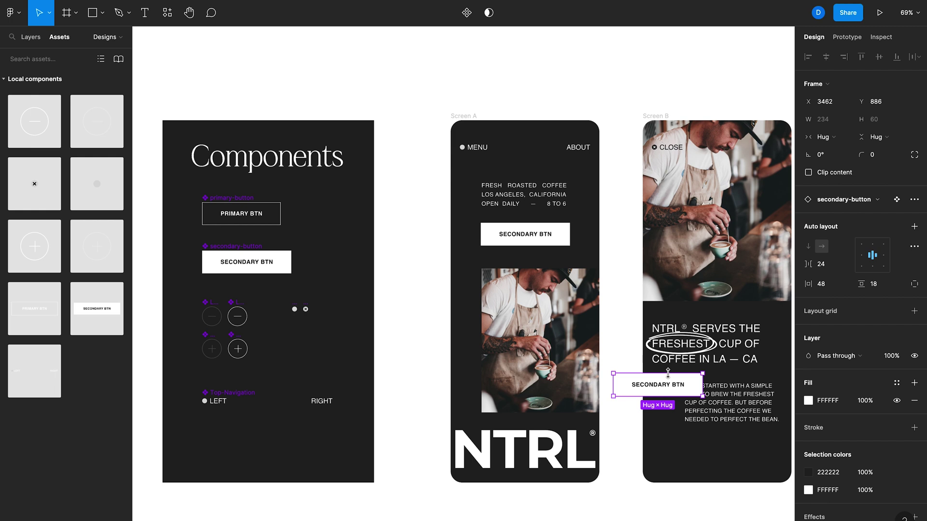
drag(629, 389, 700, 449)
scroll(699, 449, right, 3)
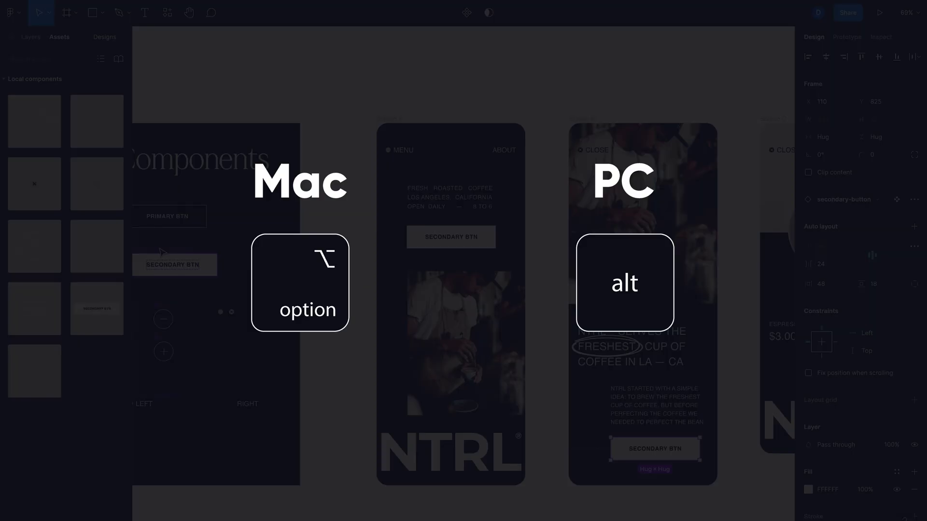
drag(163, 251, 772, 360)
scroll(669, 360, right, 3)
drag(656, 373, 759, 365)
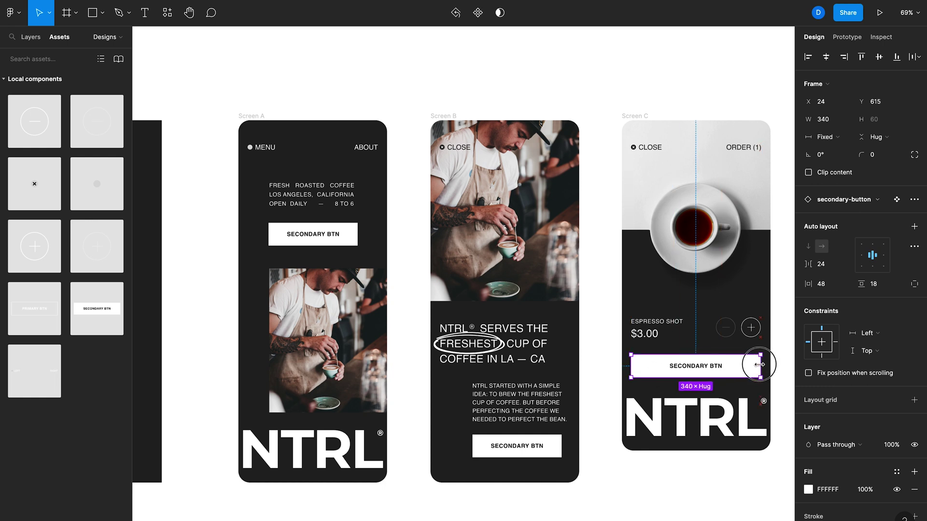
- Change the three button labels to ADD TO ORDER, LEARN MORE and ORDER NOW
double_click(726, 367)
double_click(716, 365)
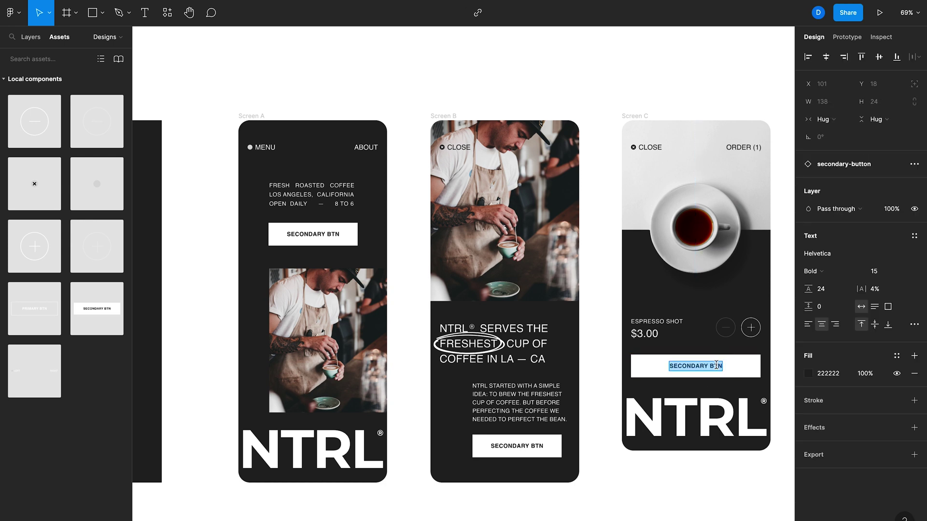
text(ADD TO ORDER)
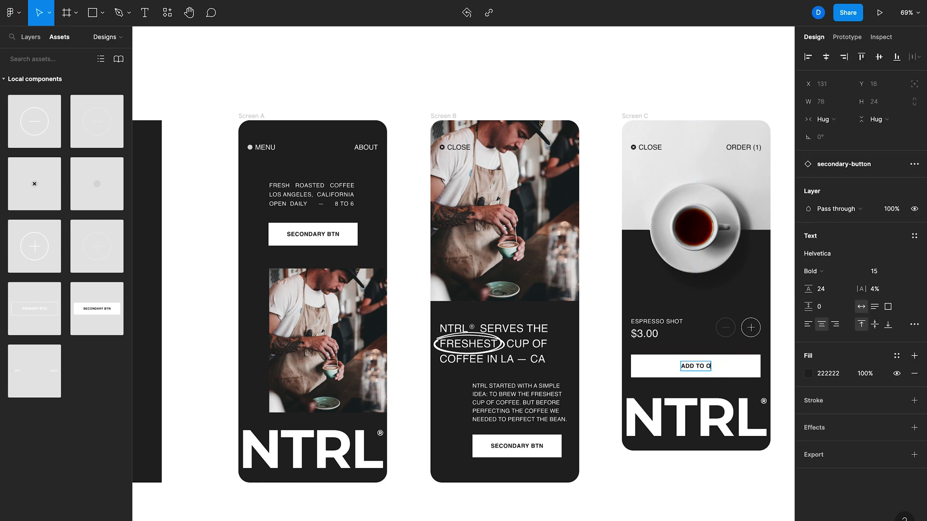
double_click(520, 444)
double_click(520, 445)
text(LEARN)
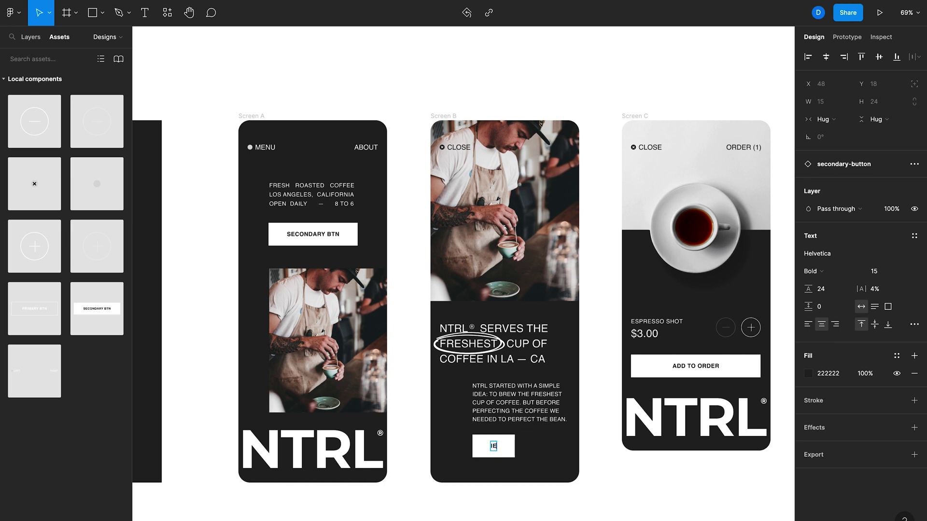
text( M)
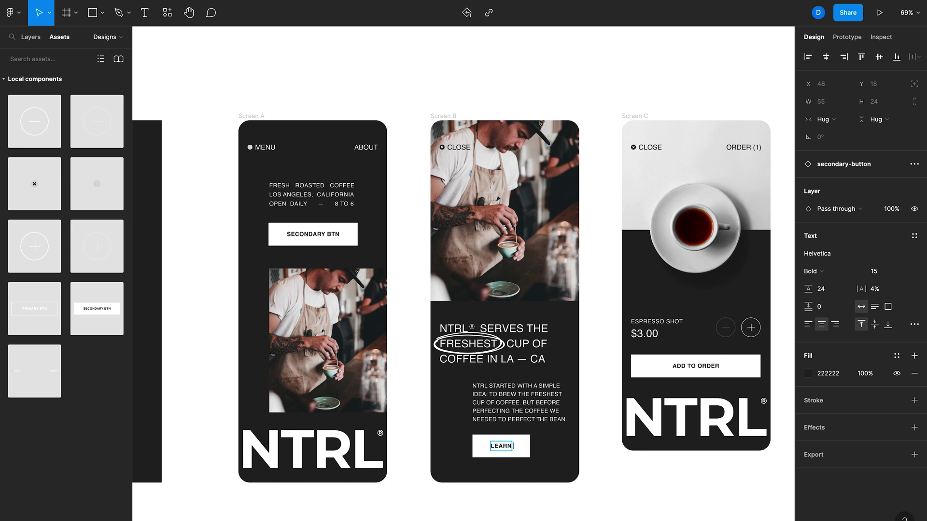
text(ORE)
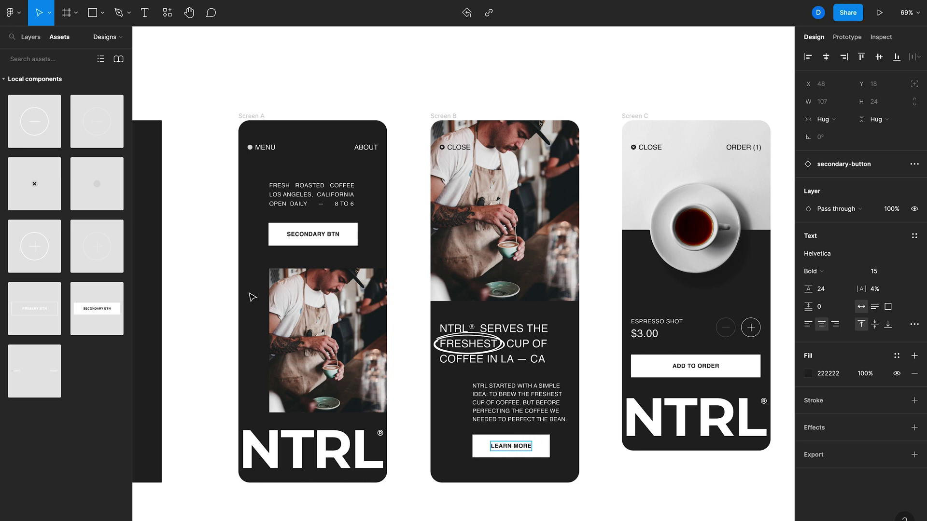
double_click(332, 234)
text(ORDER NOW)
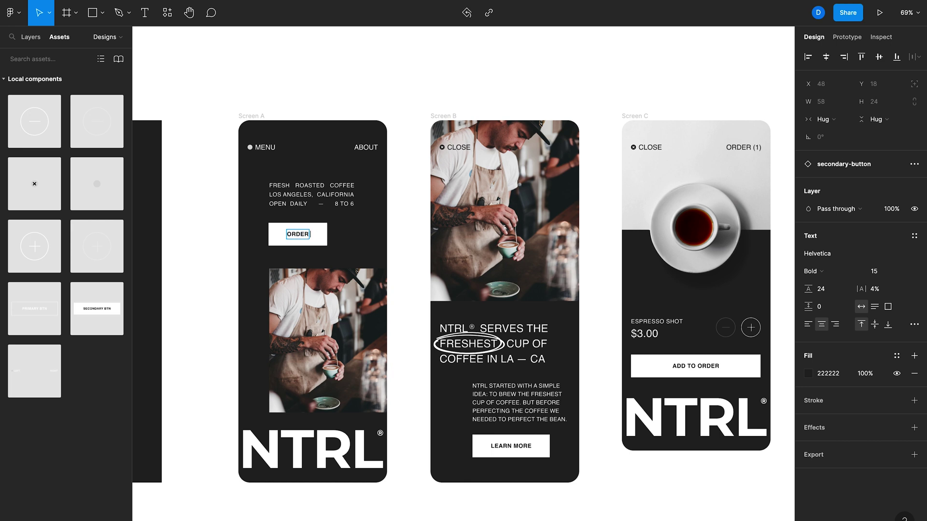
click(201, 244)
scroll(202, 248, left, 3)
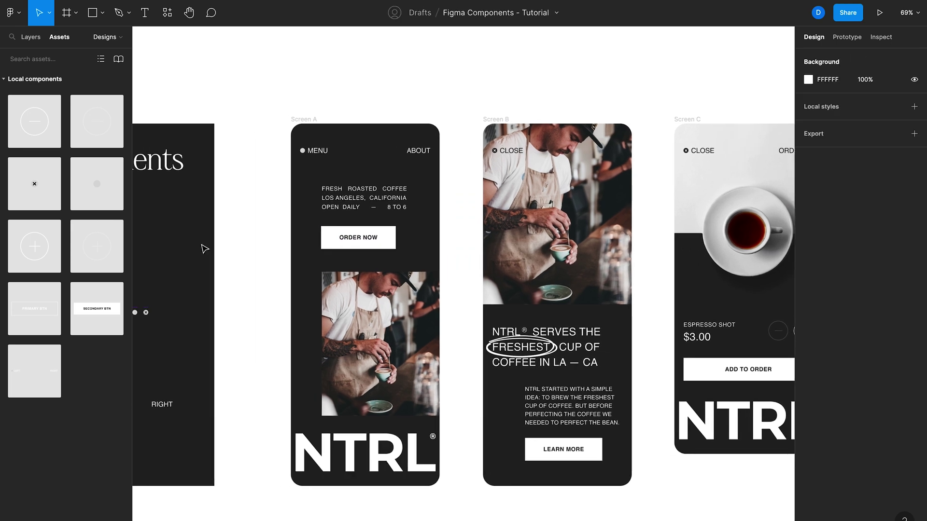
- Survey the Components frame's secondary button, then zoom in on Screen A's ORDER NOW button
scroll(205, 249, left, 3)
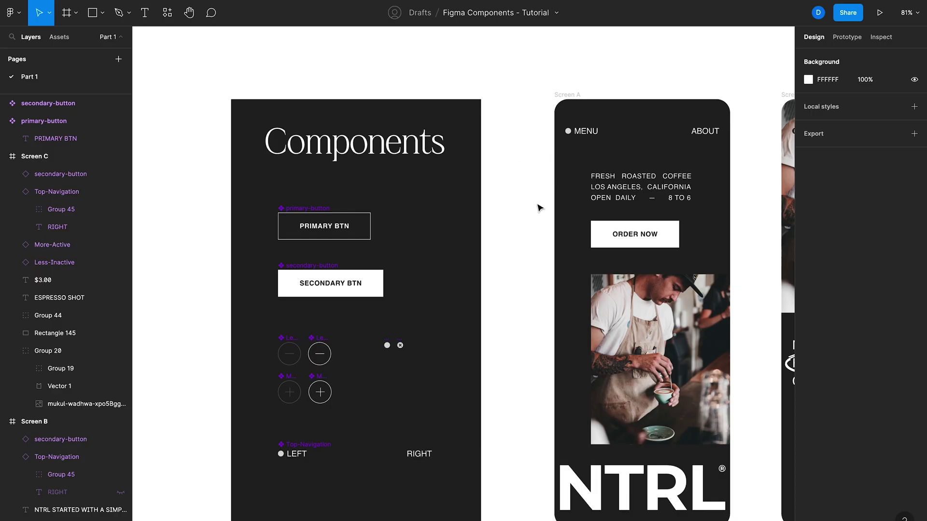
scroll(234, 274, up, 5)
click(347, 283)
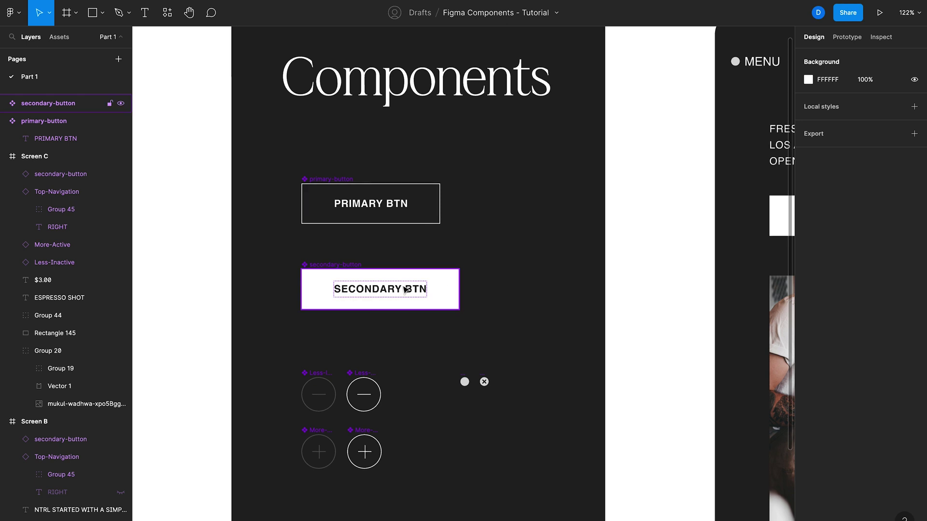
click(490, 262)
scroll(488, 262, right, 5)
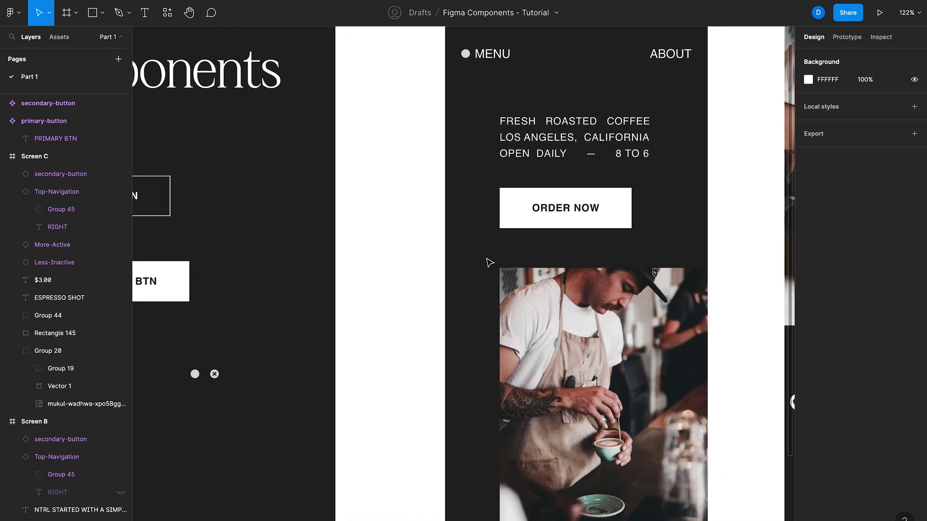
scroll(491, 206, right, 2)
scroll(490, 203, down, 2)
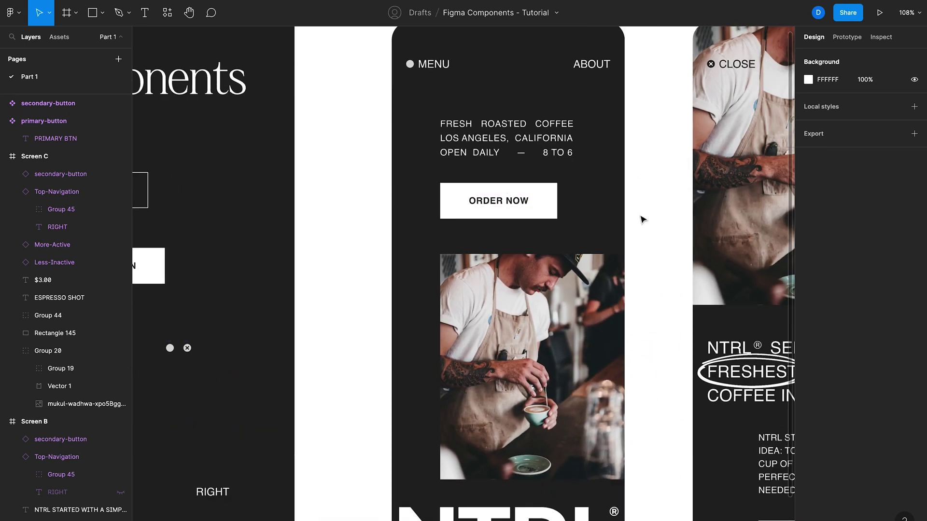
scroll(642, 184, right, 3)
scroll(596, 225, down, 5)
scroll(596, 224, right, 6)
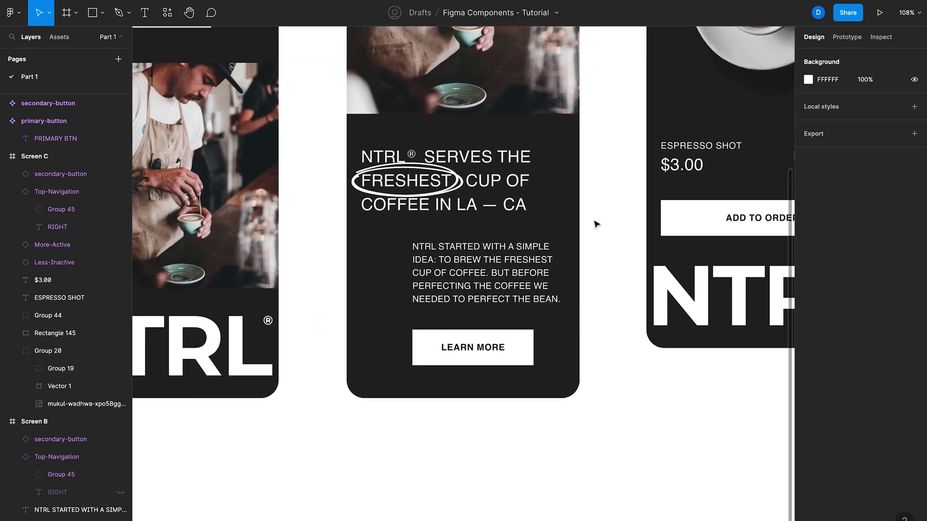
scroll(596, 224, left, 7)
scroll(597, 224, up, 2)
scroll(597, 224, left, 4)
scroll(597, 224, up, 2)
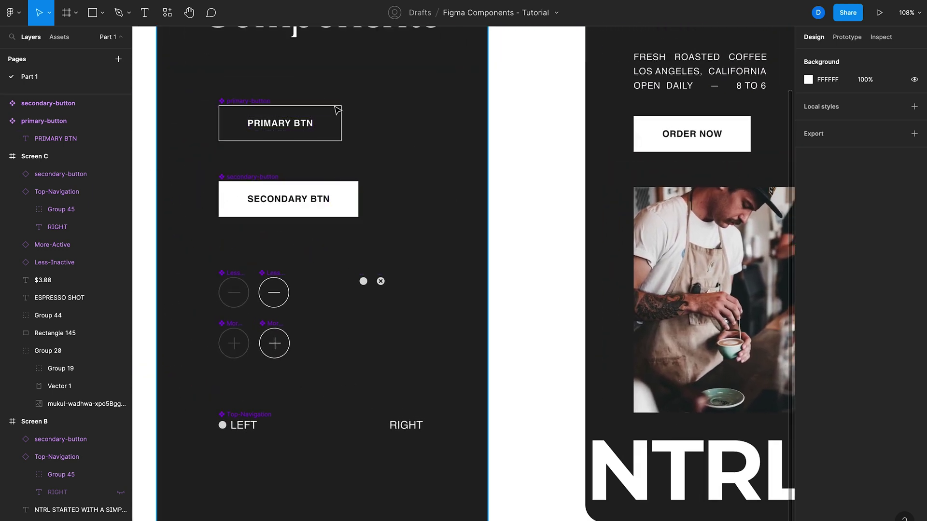
scroll(425, 203, right, 3)
scroll(424, 203, up, 2)
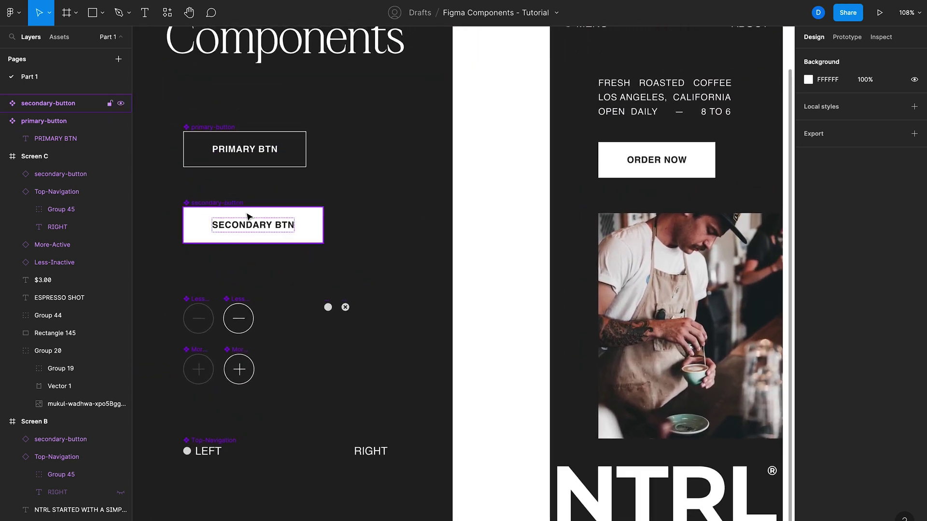
scroll(271, 207, left, 4)
scroll(271, 207, up, 1)
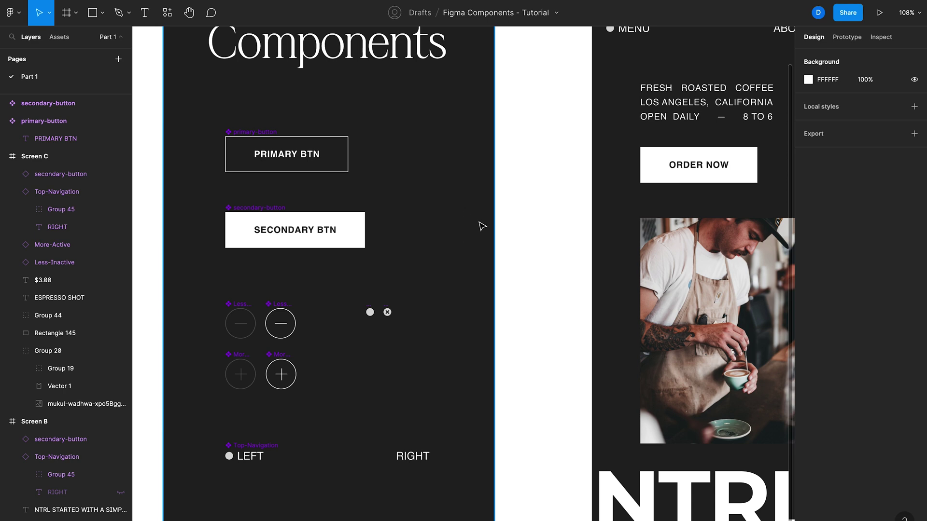
scroll(549, 201, right, 5)
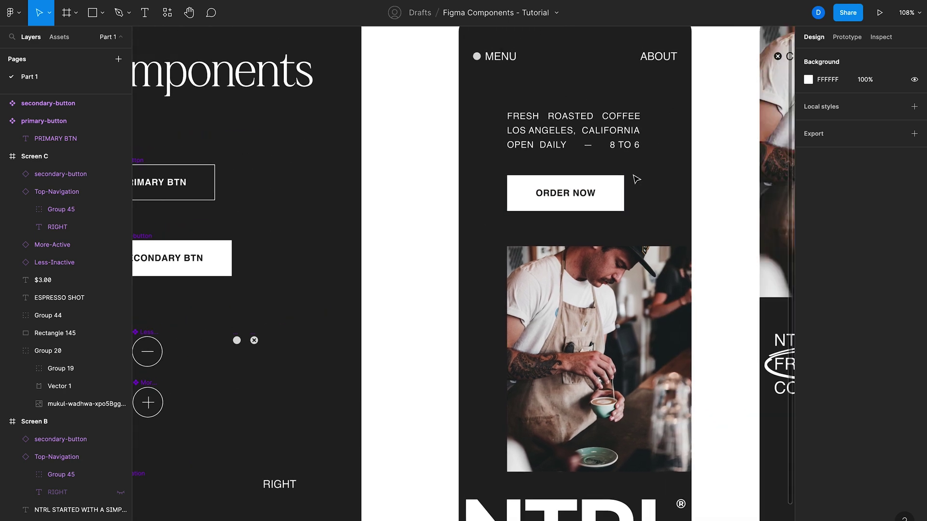
scroll(636, 180, up, 3)
- Jump from Screen A's ORDER NOW instance to its main secondary-button component
click(606, 186)
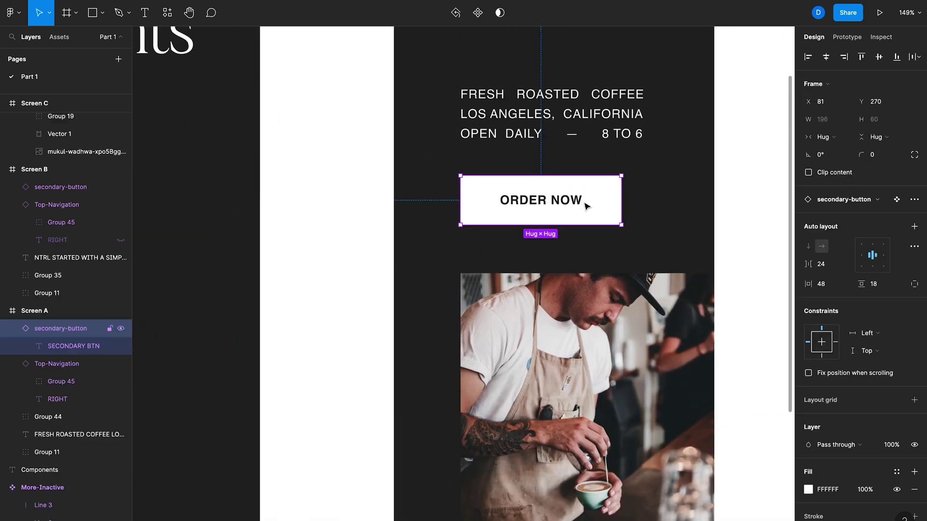
right_click(606, 204)
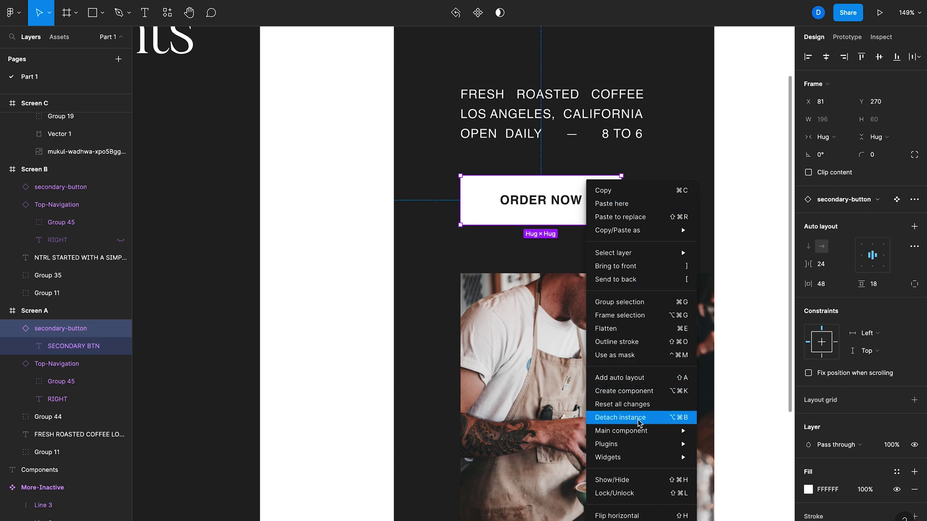
mouse_move(642, 435)
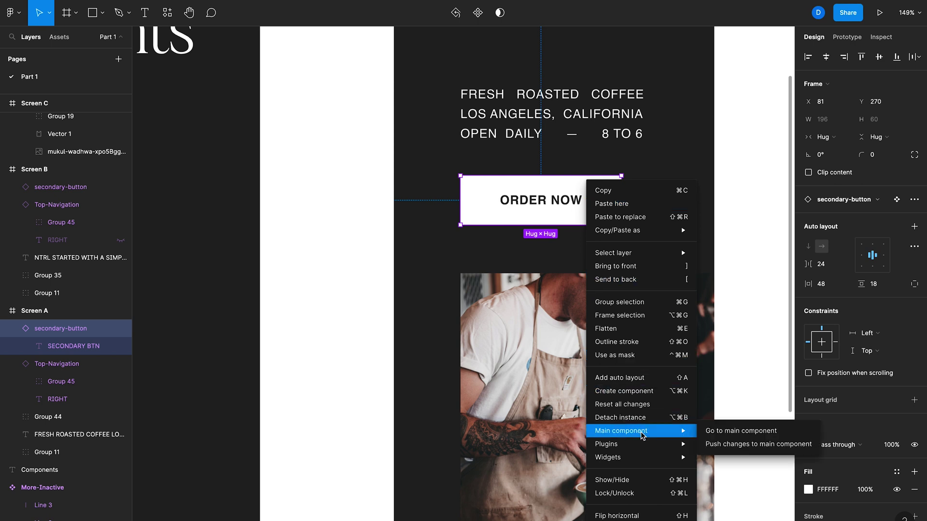
click(738, 431)
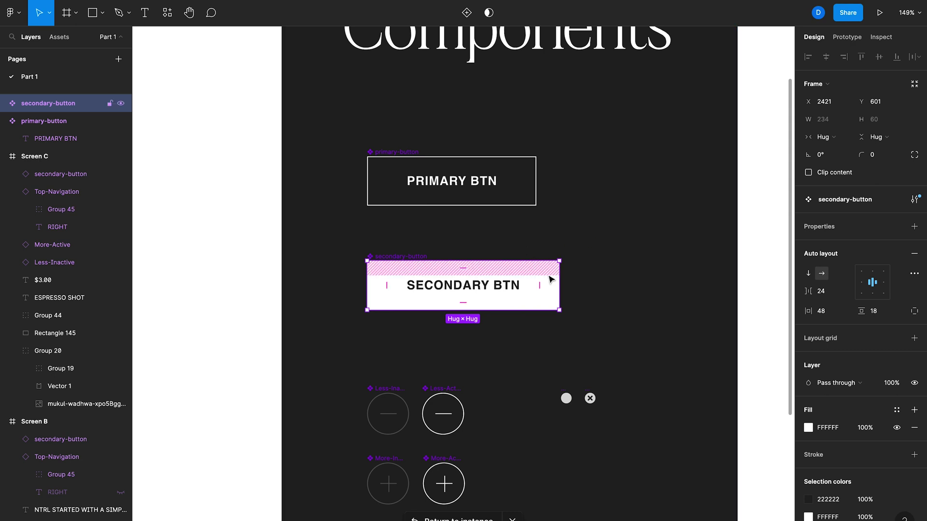
- Try a dark 222222 fill and a white FFFFFF stroke on the secondary button, then revert to white
click(824, 428)
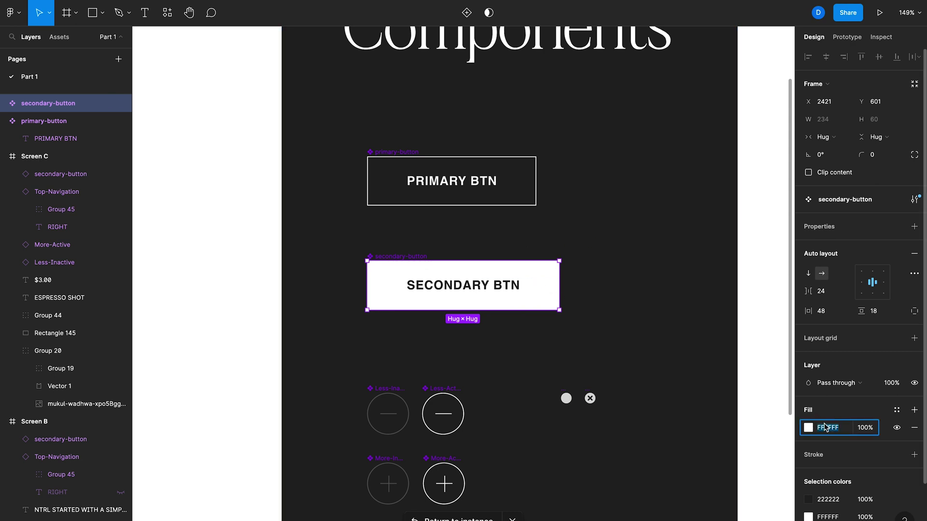
text(222)
key(Return)
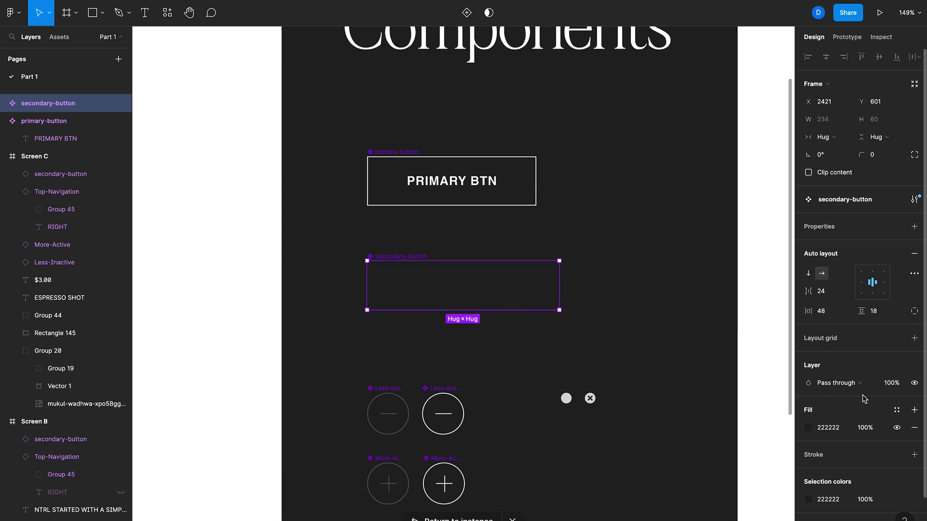
key(ctrl+z)
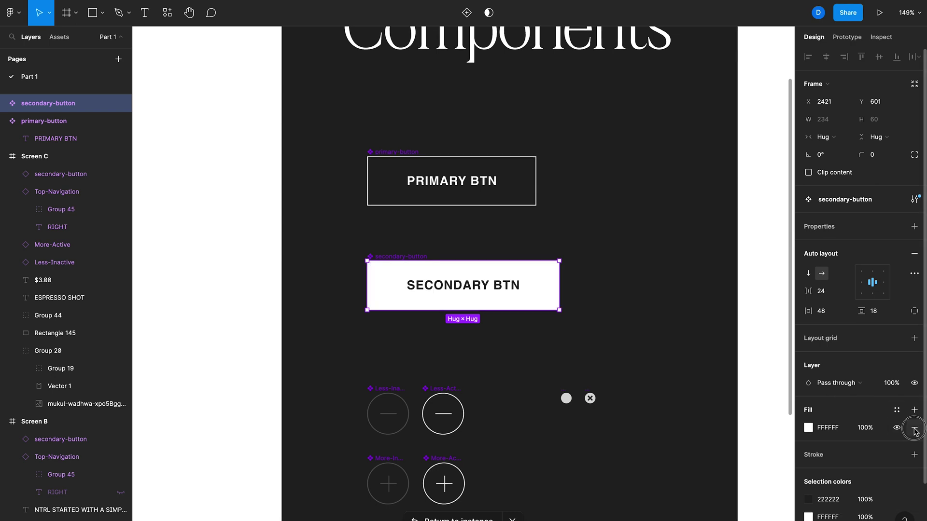
click(915, 428)
click(914, 437)
click(833, 454)
text(FFFFFF)
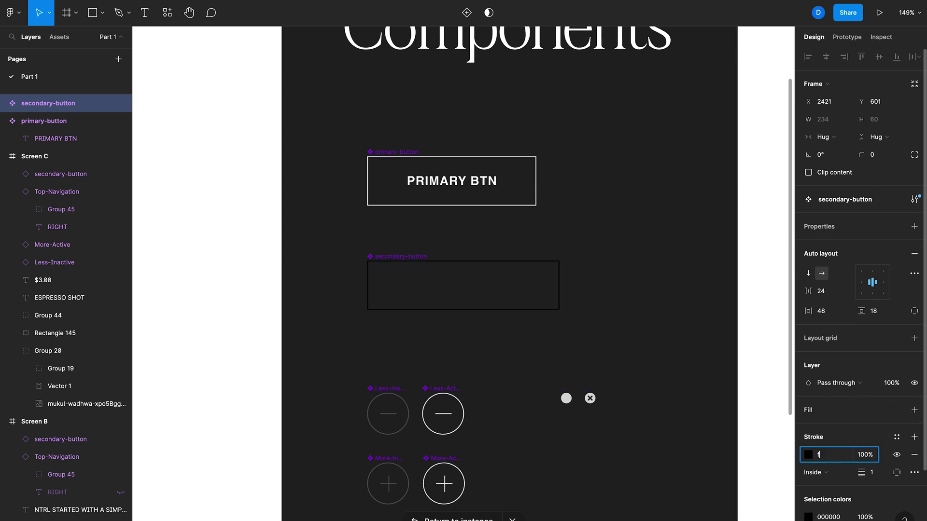
key(Return)
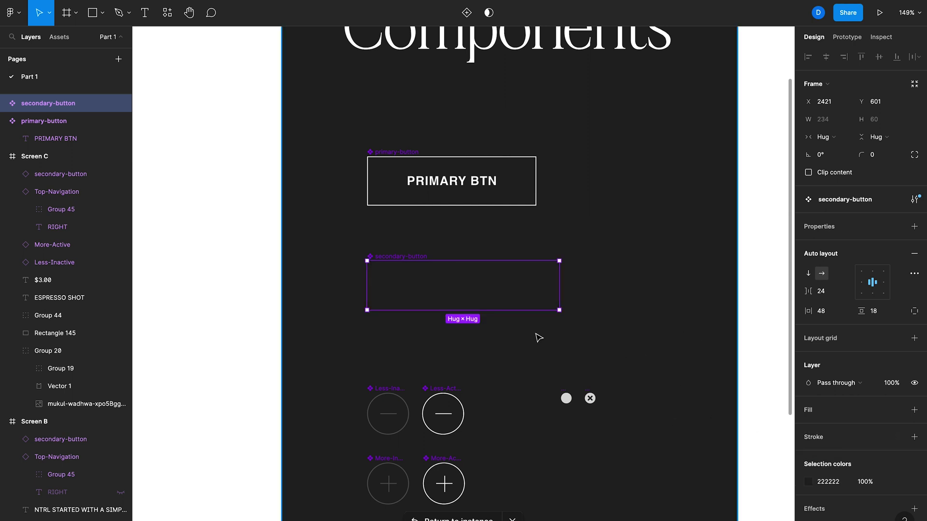
key(shift+x)
click(597, 303)
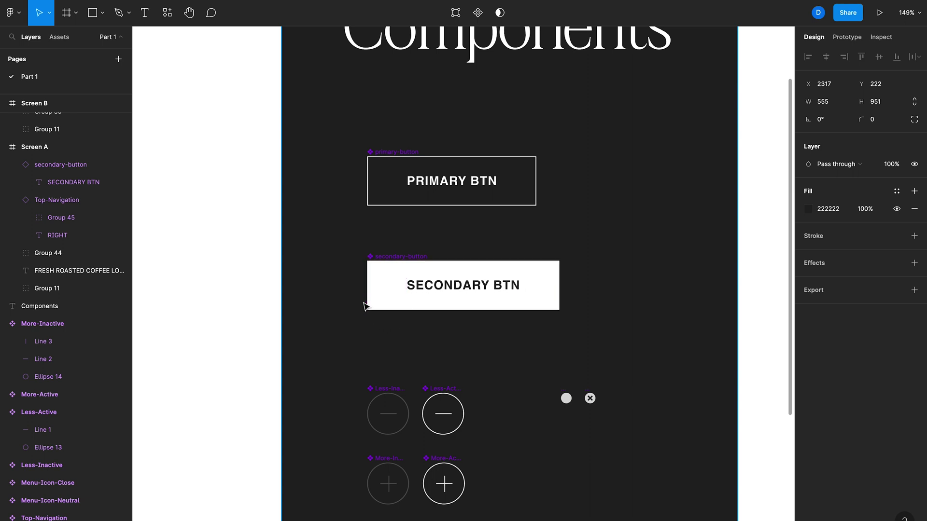
- Set the main secondary-button component's corner radius to 4 and check the rounded corners
click(388, 256)
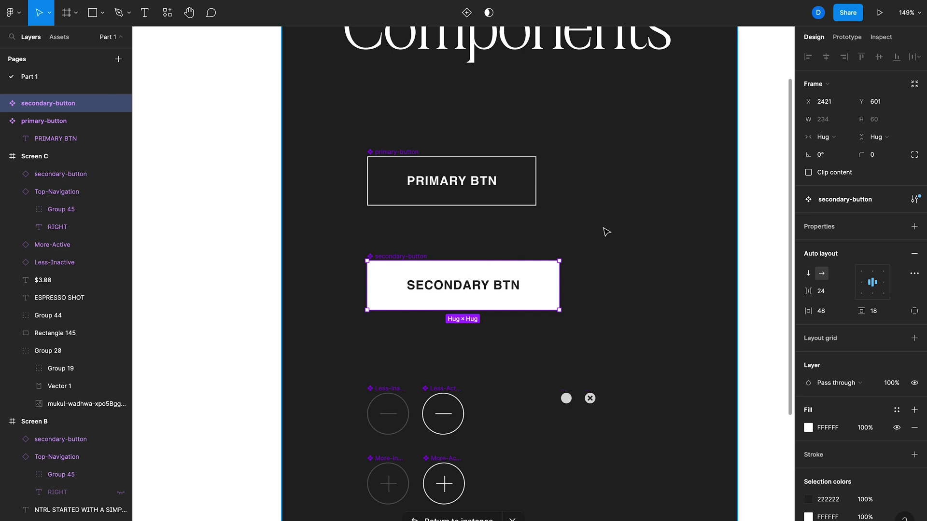
click(882, 159)
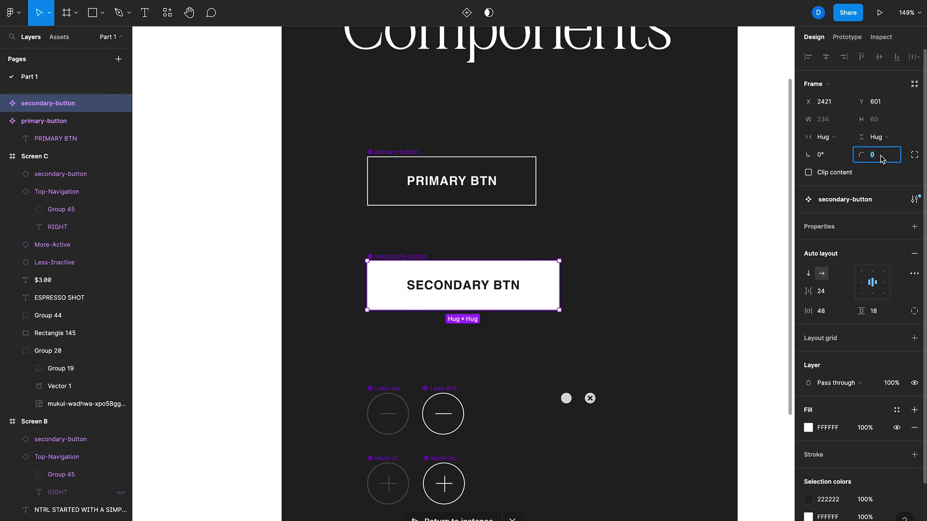
text(4)
key(Return)
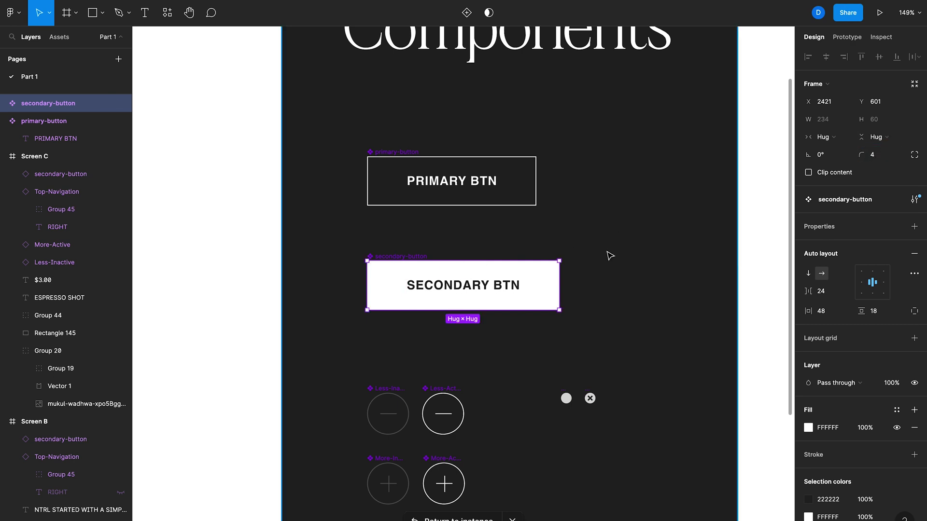
click(605, 256)
scroll(555, 262, up, 3)
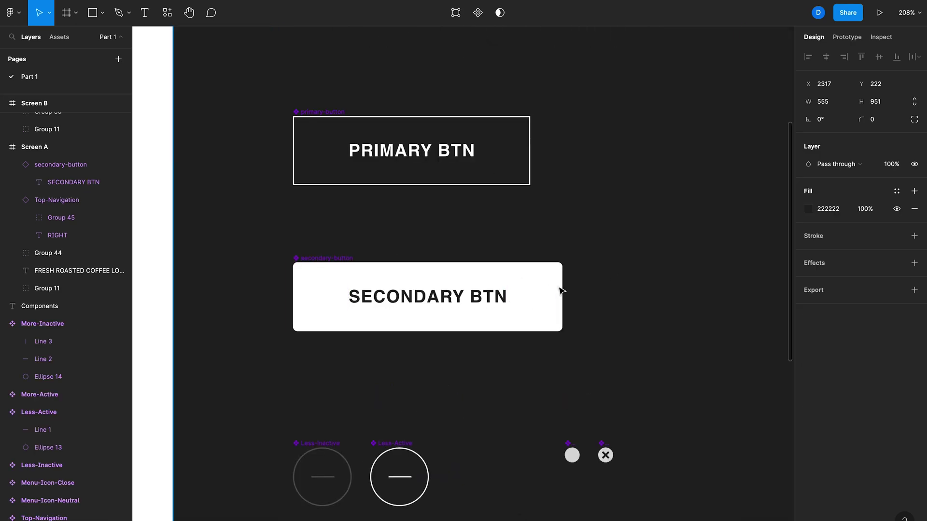
scroll(580, 268, down, 3)
scroll(579, 268, right, 10)
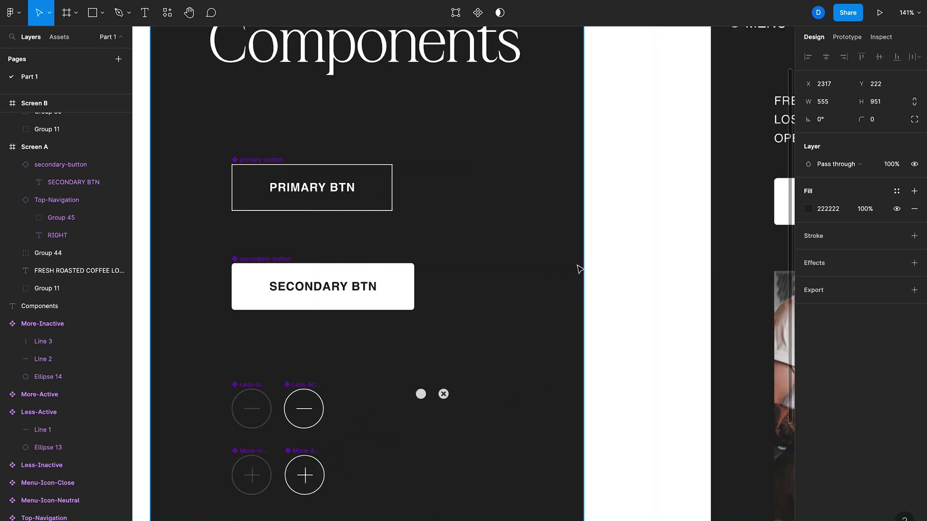
scroll(585, 174, up, 5)
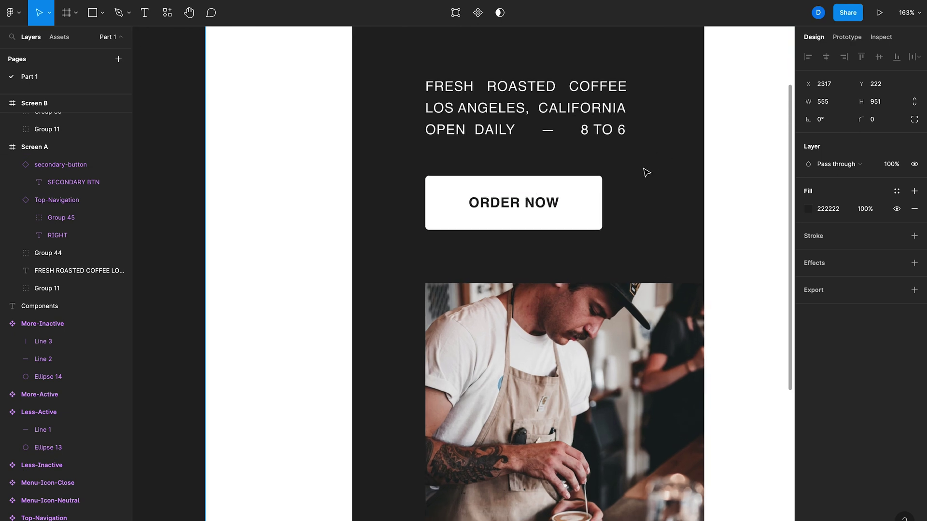
scroll(571, 188, down, 2)
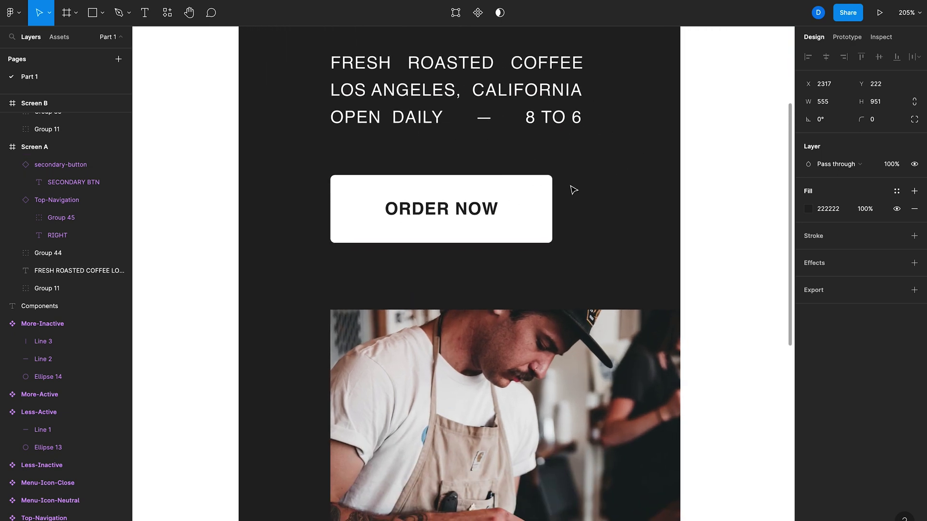
scroll(572, 188, right, 10)
scroll(657, 249, down, 3)
scroll(656, 248, down, 1)
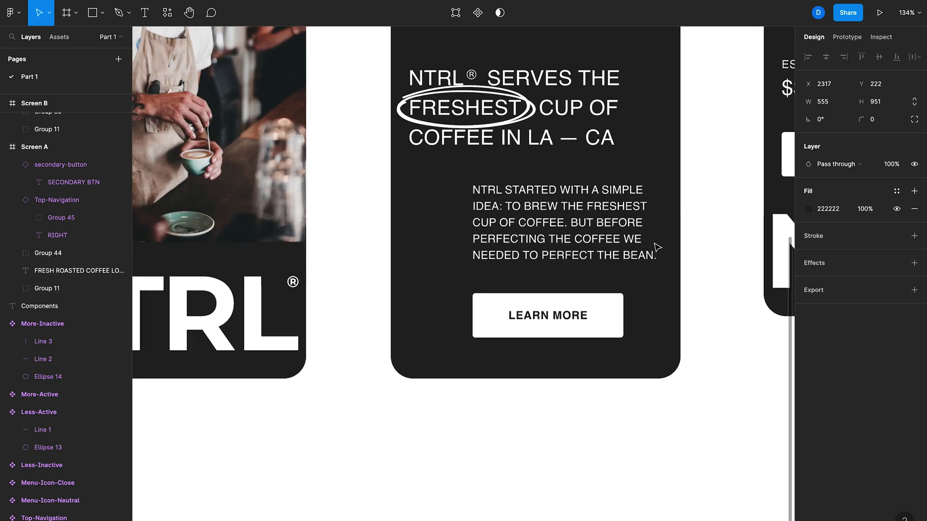
scroll(657, 248, right, 5)
scroll(656, 247, up, 4)
scroll(656, 247, down, 3)
scroll(507, 201, left, 8)
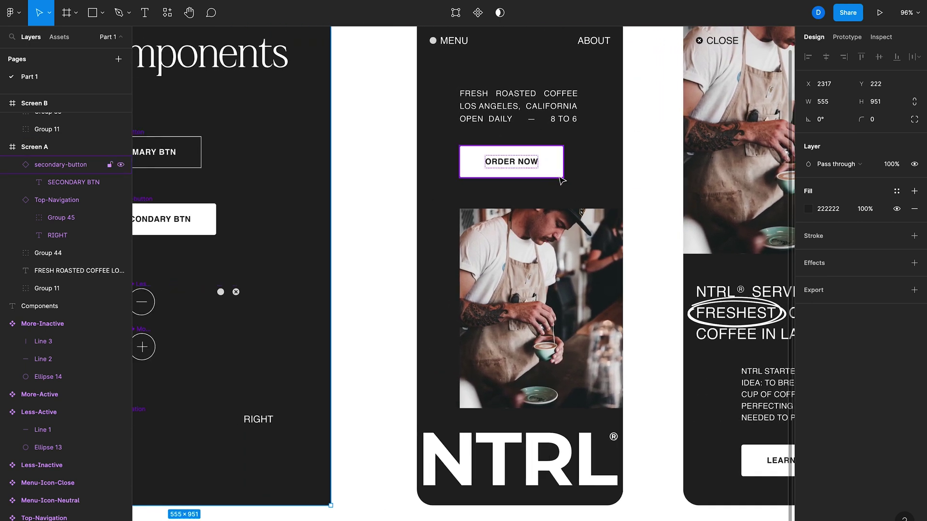
scroll(571, 171, left, 3)
scroll(571, 172, up, 2)
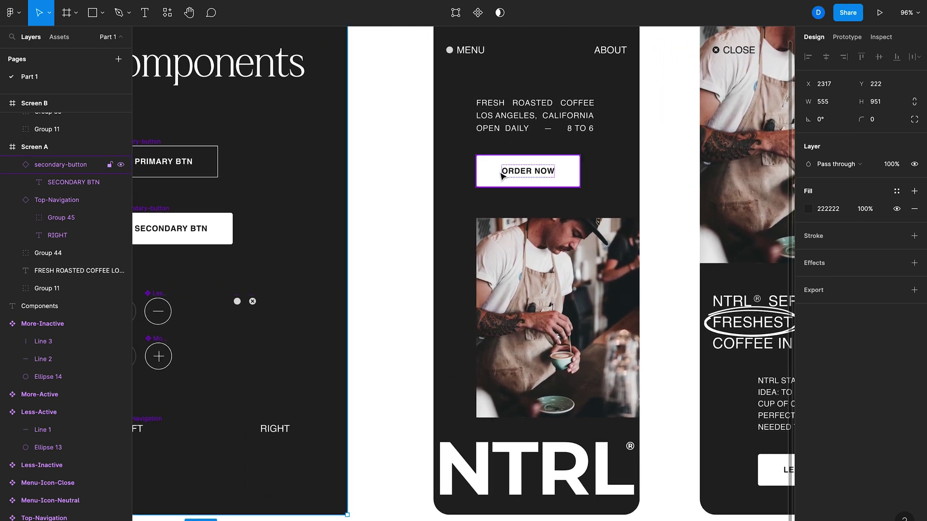
scroll(519, 173, left, 2)
scroll(519, 173, right, 12)
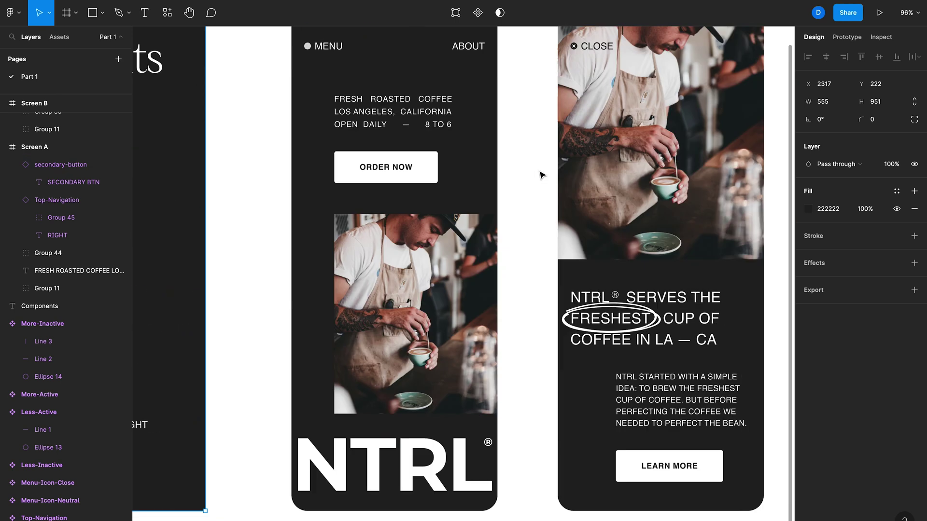
scroll(646, 339, left, 12)
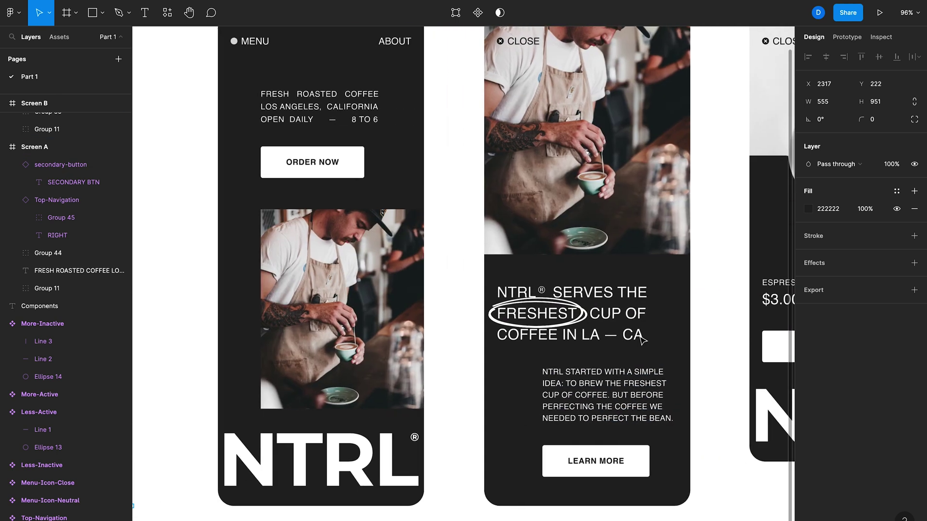
scroll(595, 325, up, 2)
scroll(570, 296, left, 3)
scroll(570, 296, up, 1)
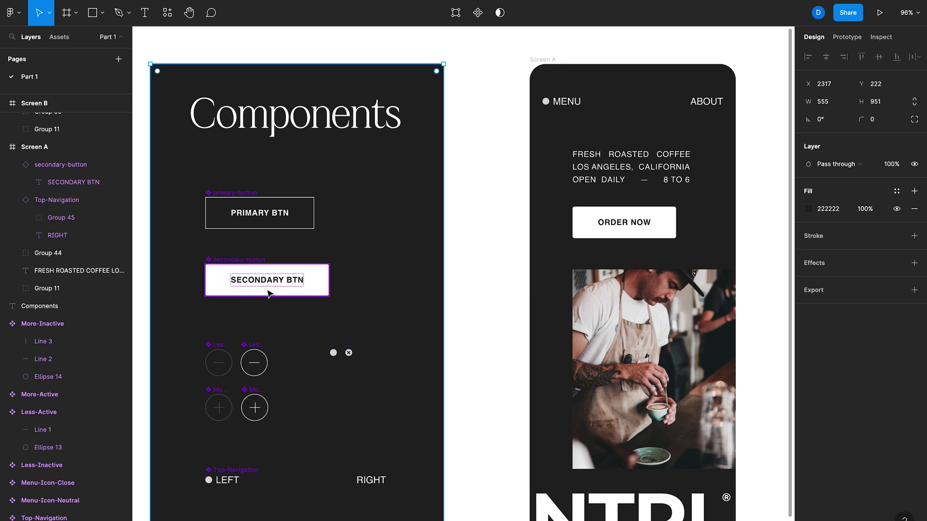
scroll(383, 244, right, 2)
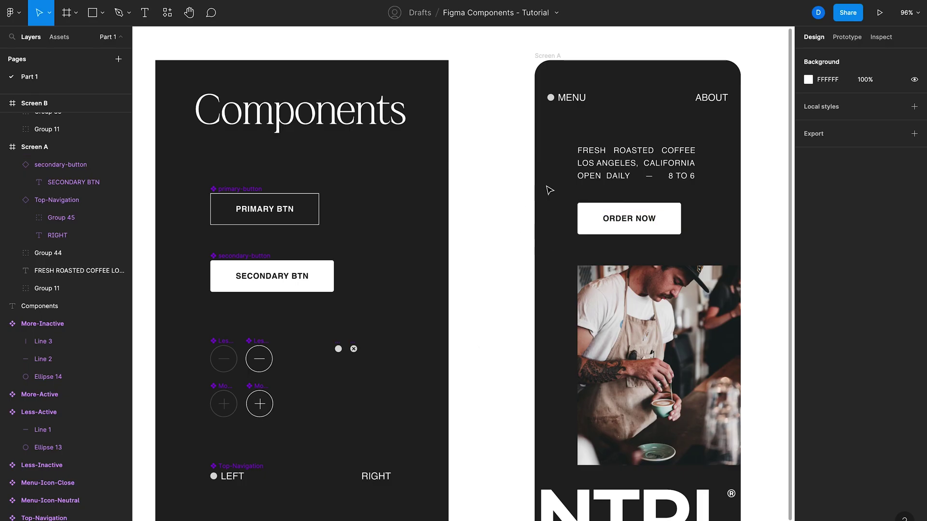
scroll(550, 190, right, 3)
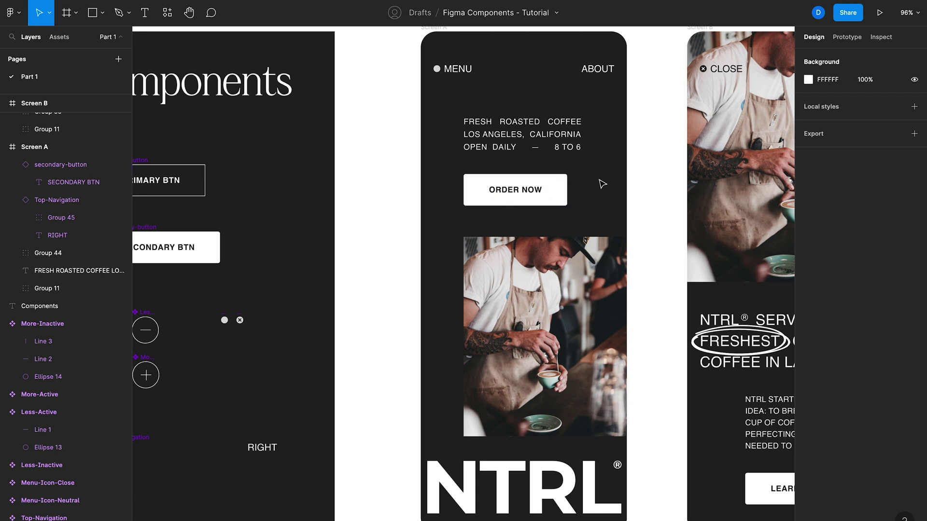
scroll(608, 179, right, 3)
scroll(608, 179, down, 1)
scroll(671, 273, right, 3)
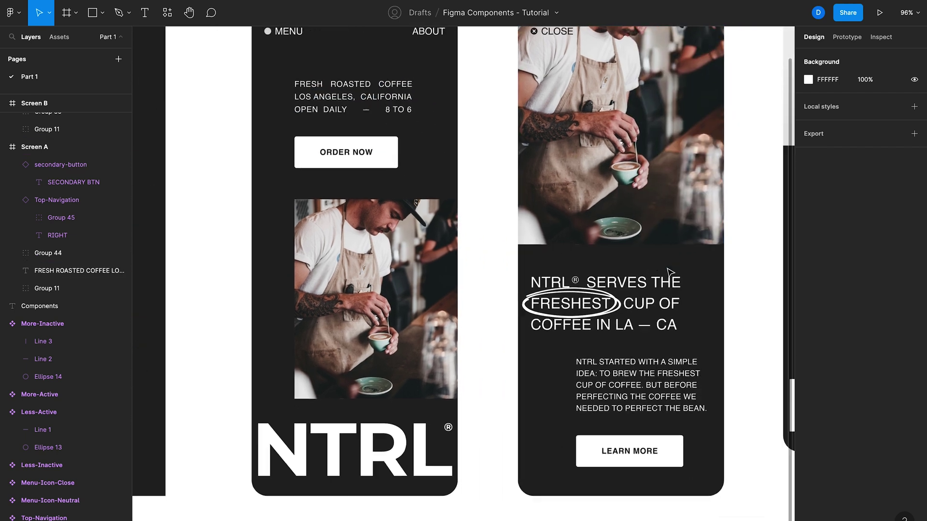
scroll(645, 299, left, 6)
scroll(645, 299, up, 2)
scroll(367, 227, left, 4)
scroll(367, 227, down, 1)
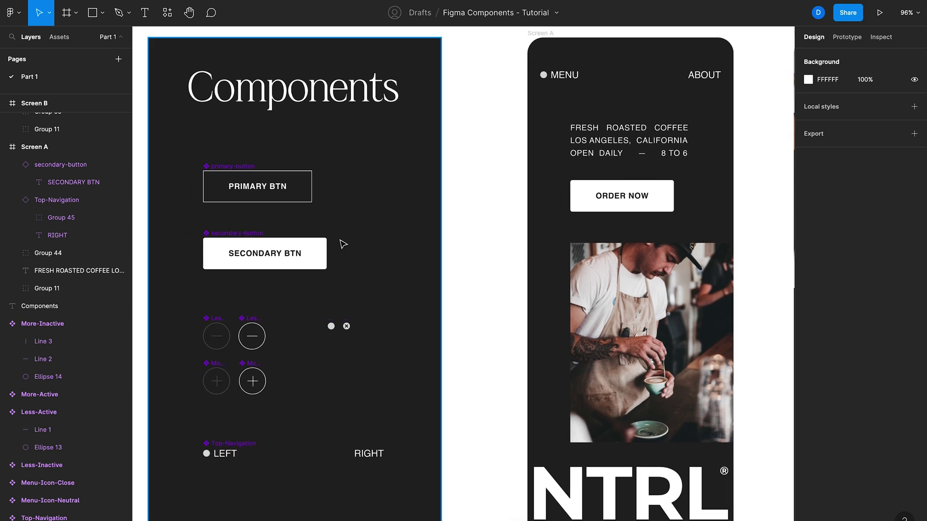
scroll(403, 241, right, 3)
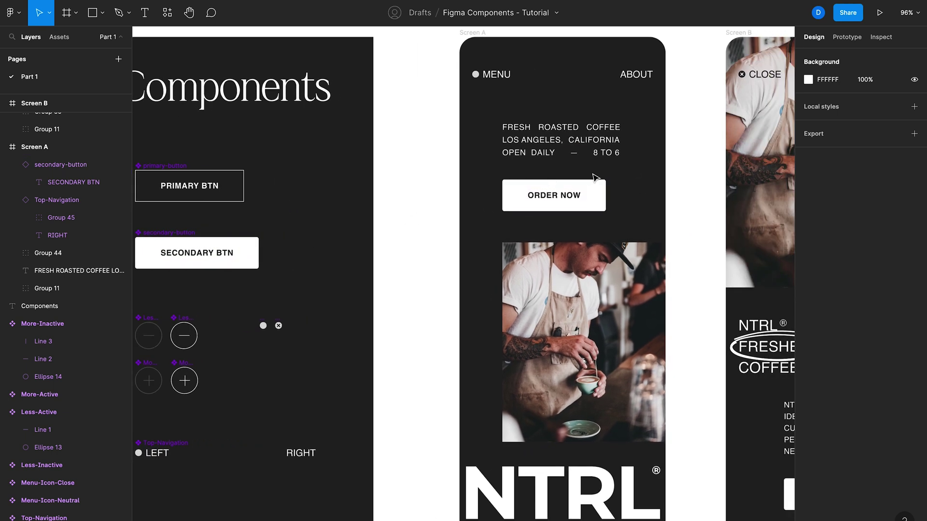
scroll(599, 190, right, 4)
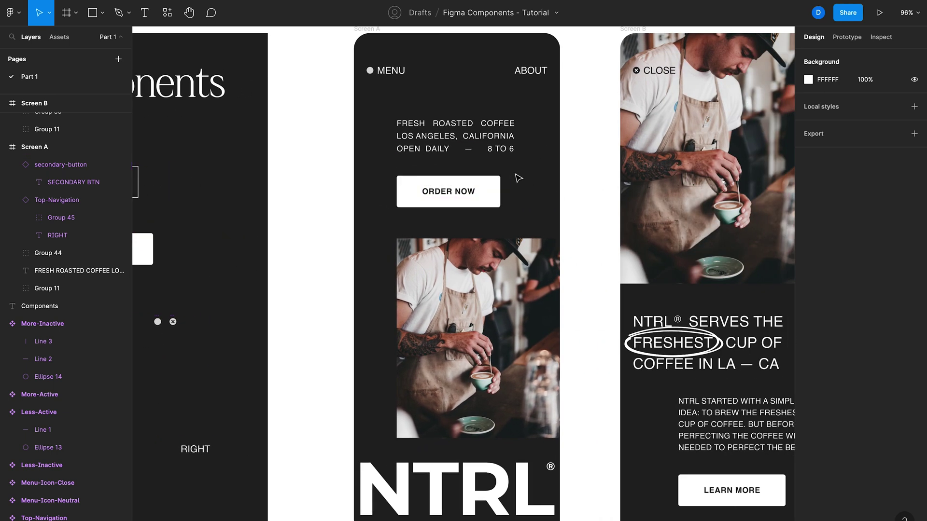
click(498, 188)
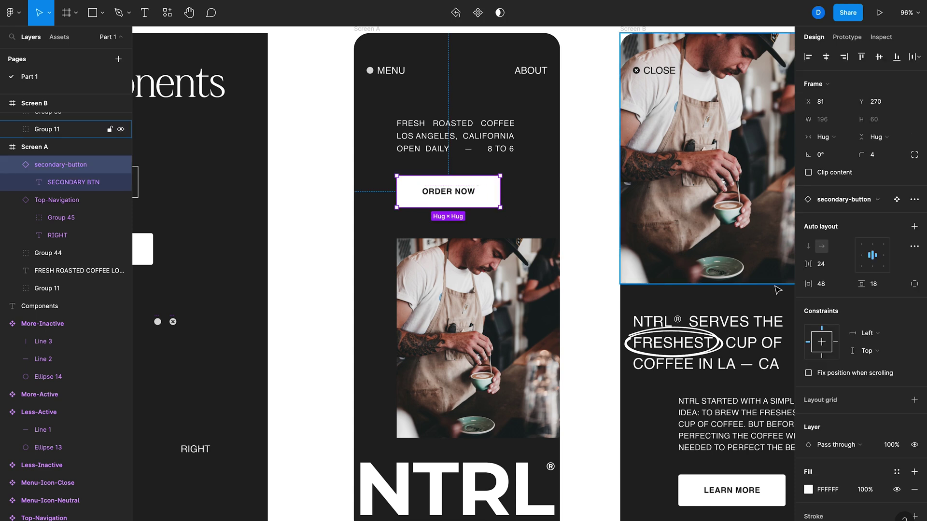
- Drag Screen A's ORDER NOW fill colour down to a muted grey and review the screens
click(808, 490)
drag(680, 343, 664, 327)
click(587, 267)
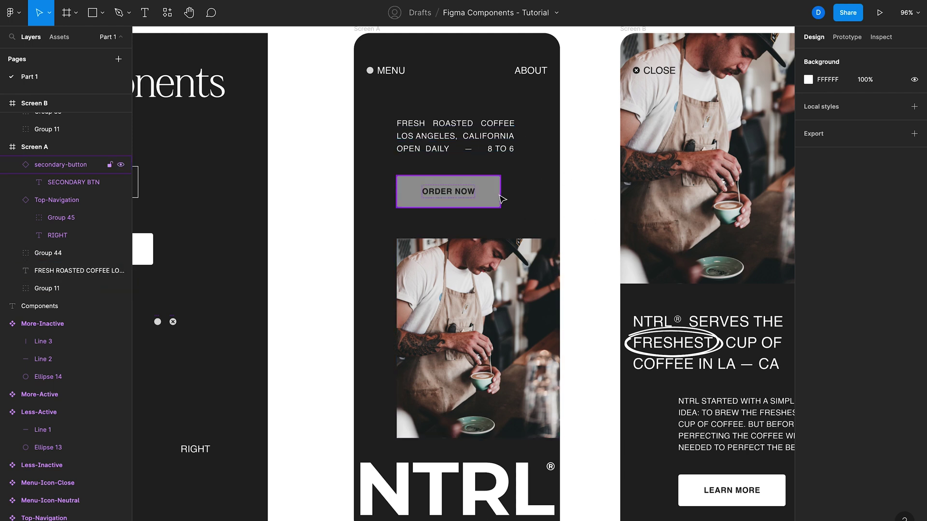
scroll(500, 198, right, 5)
scroll(501, 199, down, 2)
scroll(526, 284, right, 2)
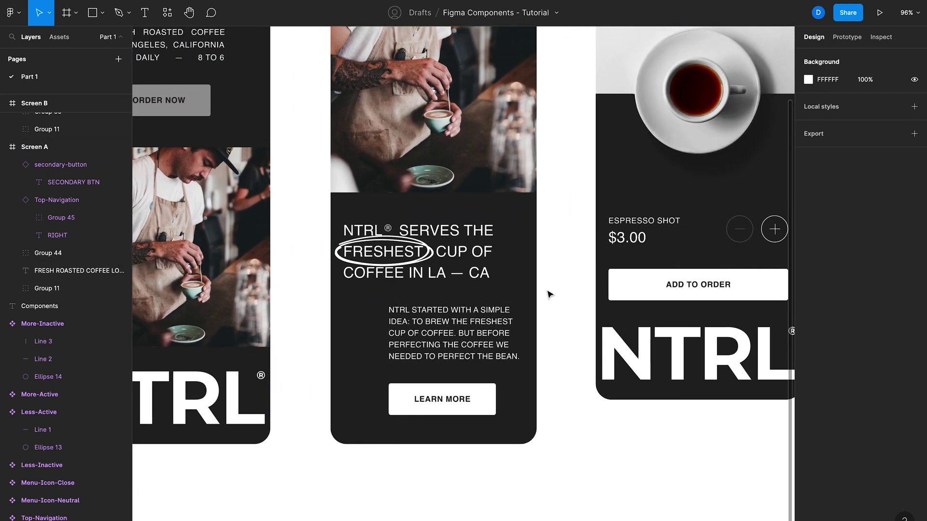
scroll(544, 315, left, 10)
scroll(545, 316, up, 2)
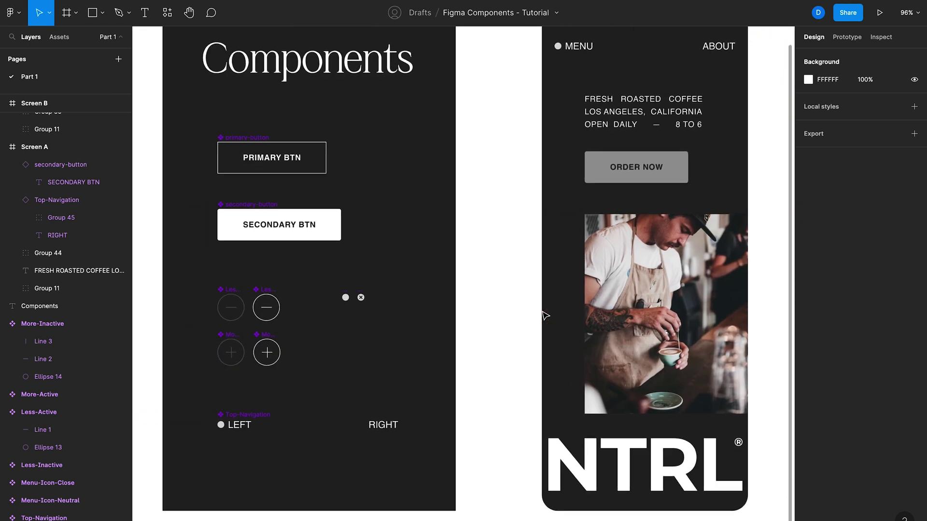
scroll(421, 240, right, 2)
scroll(477, 228, right, 2)
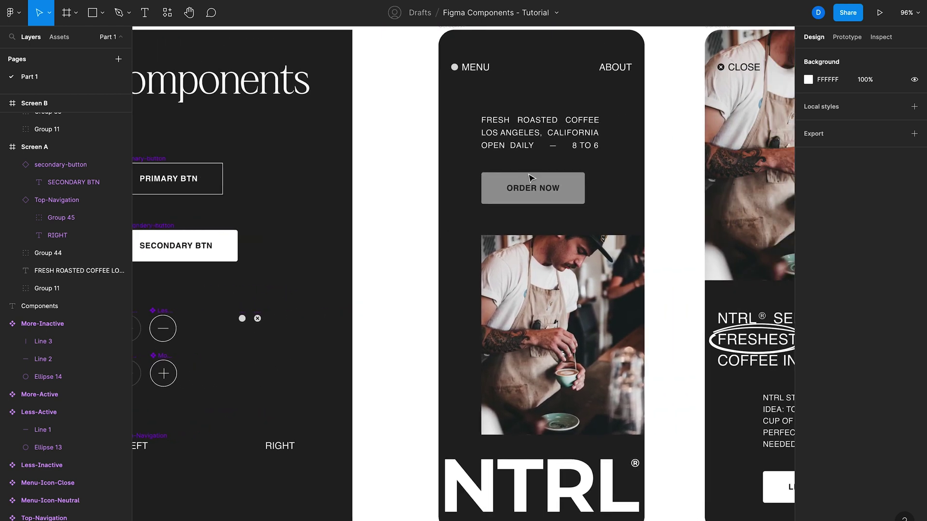
scroll(455, 203, up, 1)
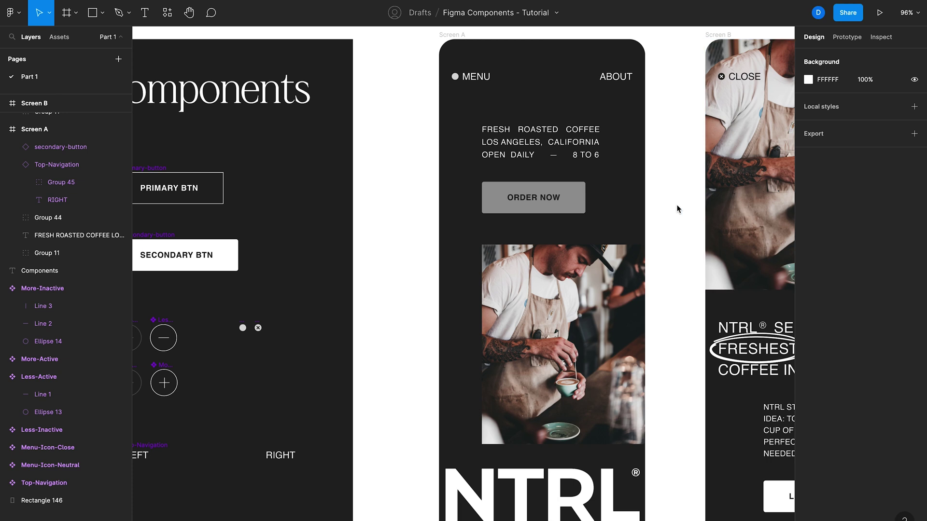
scroll(676, 210, right, 2)
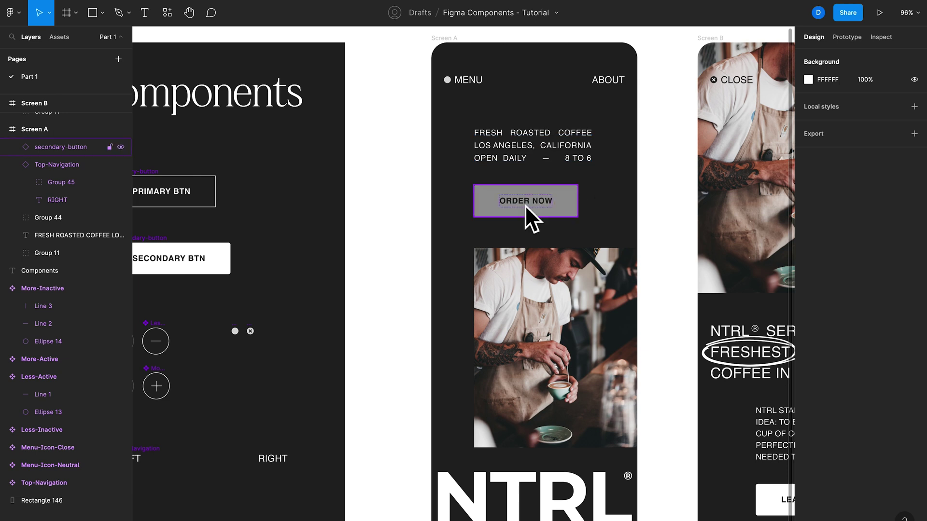
- Detach the grey ORDER NOW button from its secondary-button instance link
click(573, 200)
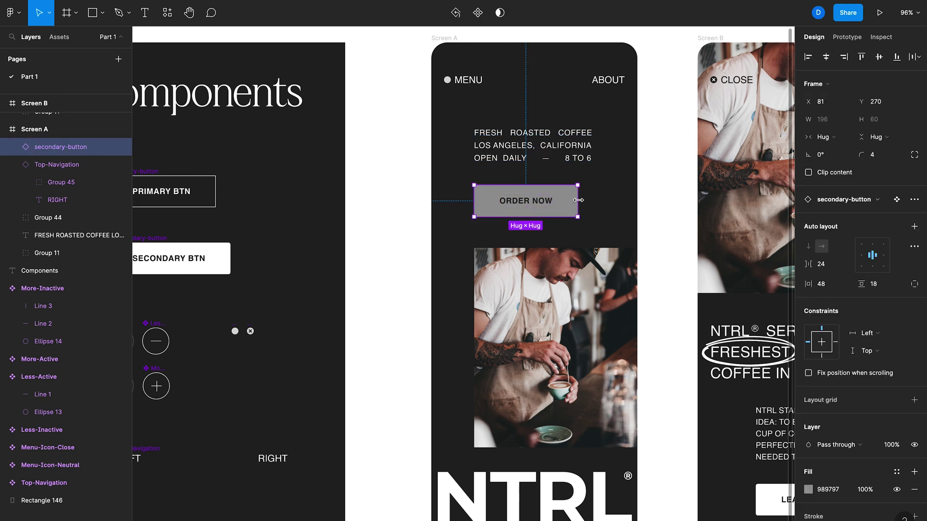
scroll(387, 209, left, 3)
scroll(482, 178, right, 4)
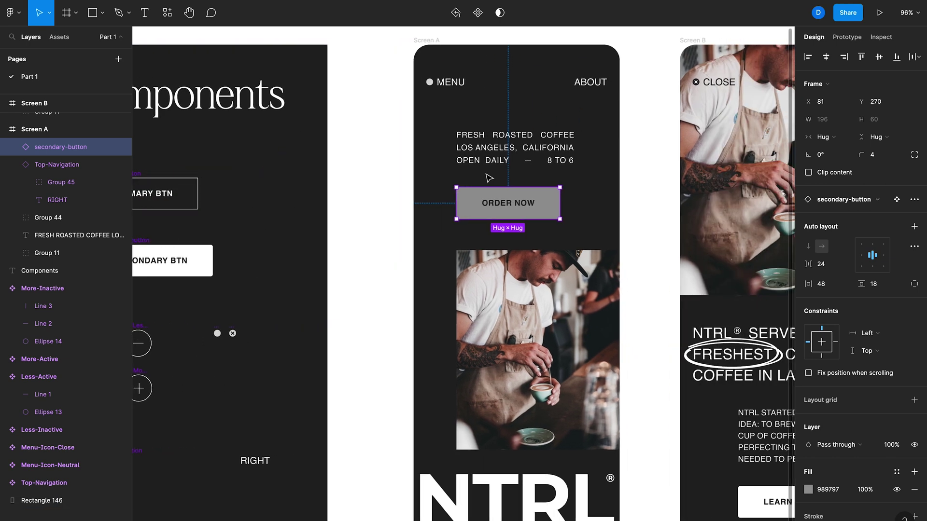
right_click(553, 211)
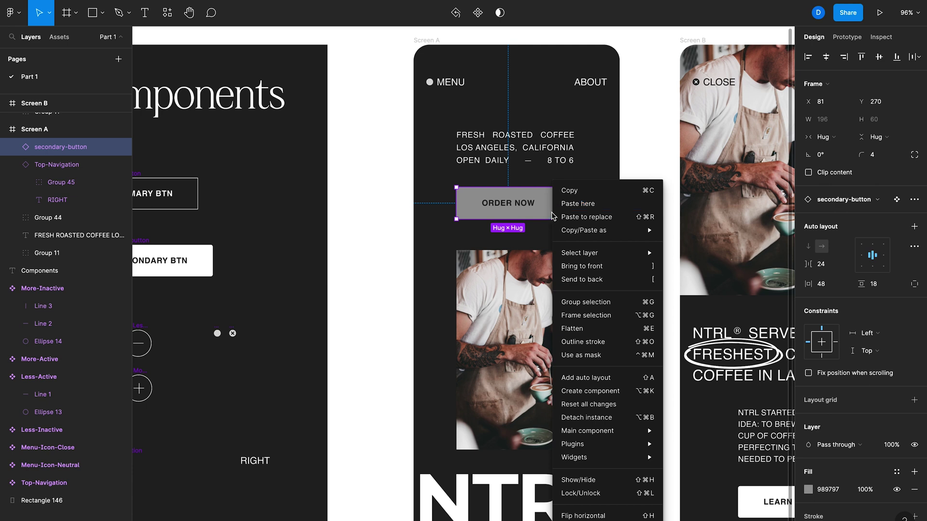
click(620, 419)
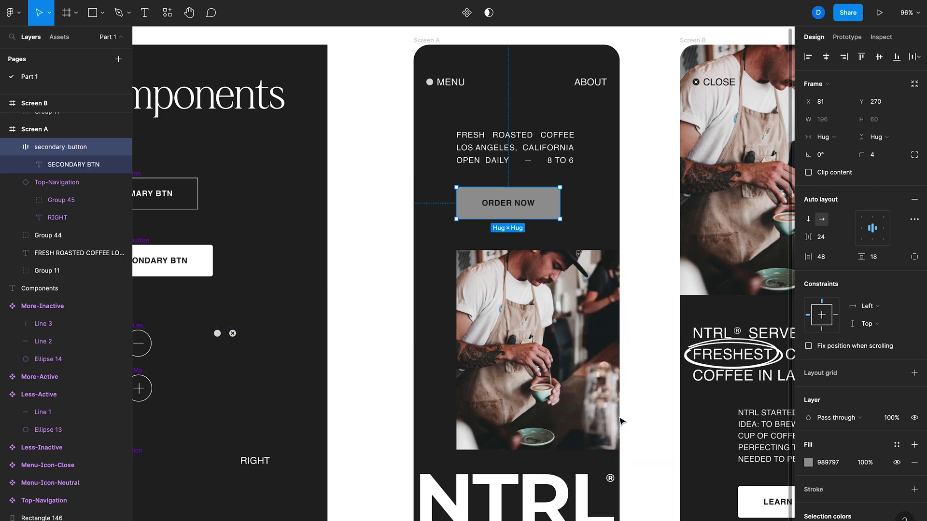
- Make the detached button a new component and rename it inactive-button
scroll(525, 254, left, 3)
scroll(524, 255, up, 2)
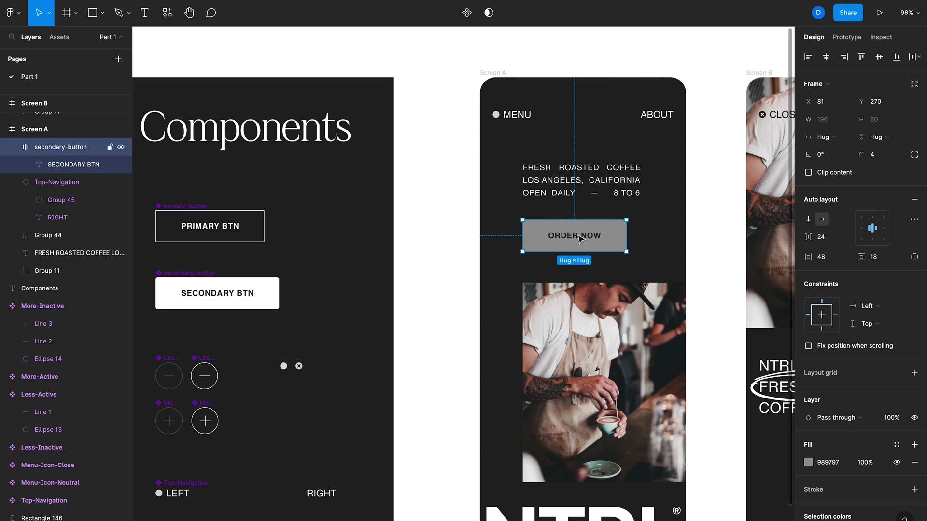
right_click(606, 241)
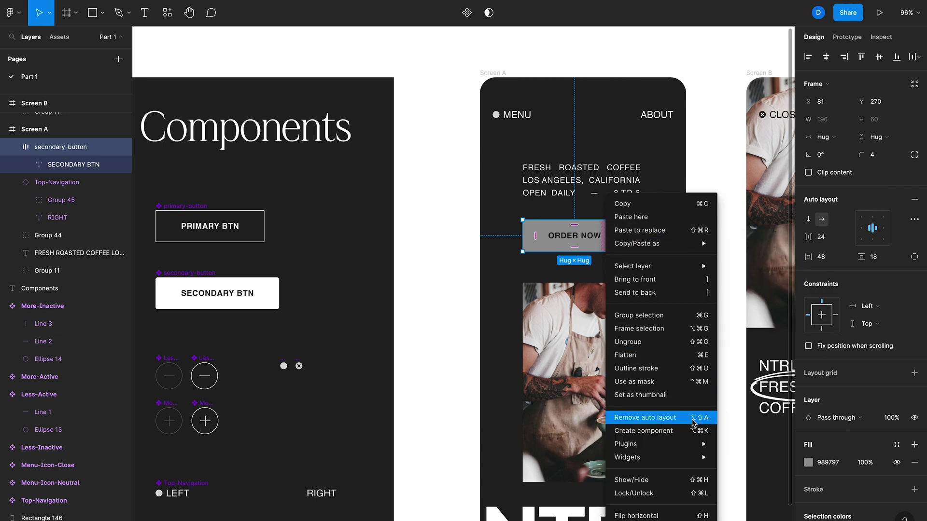
click(663, 432)
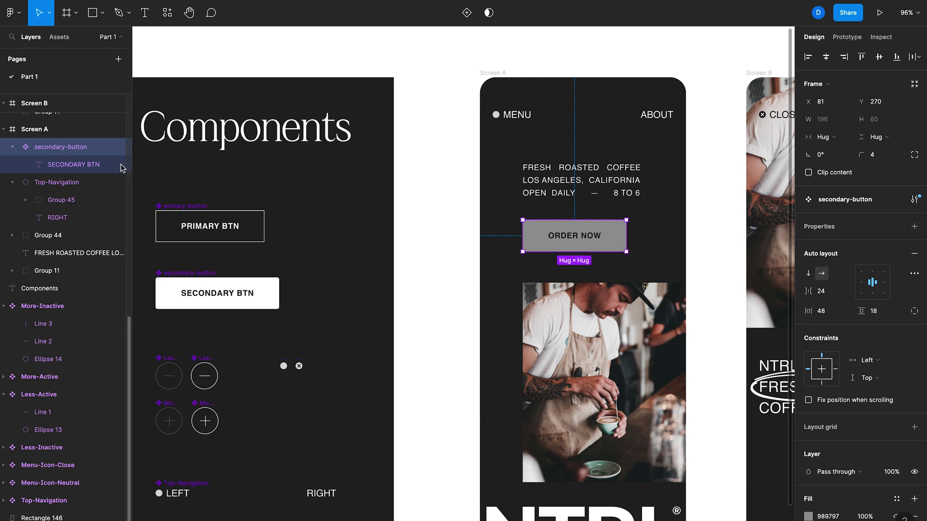
double_click(63, 149)
key(BackSpace)
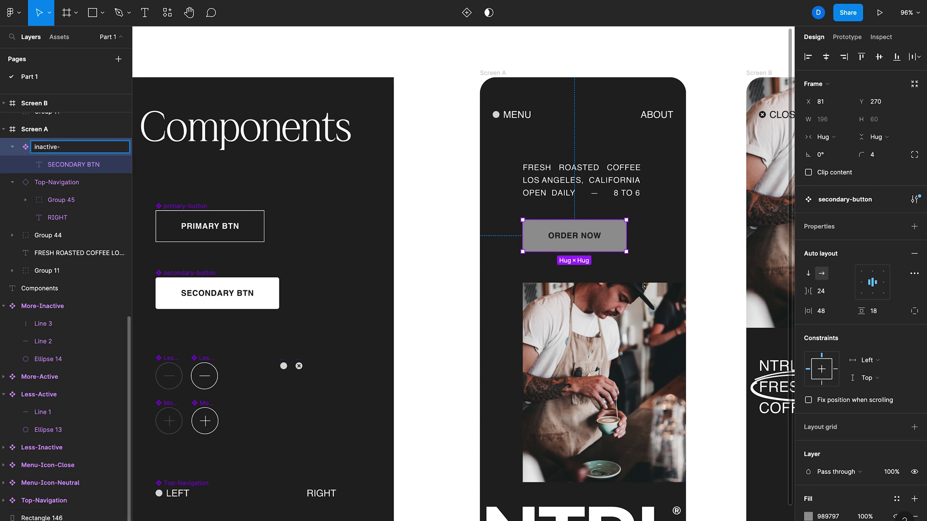
key(Return)
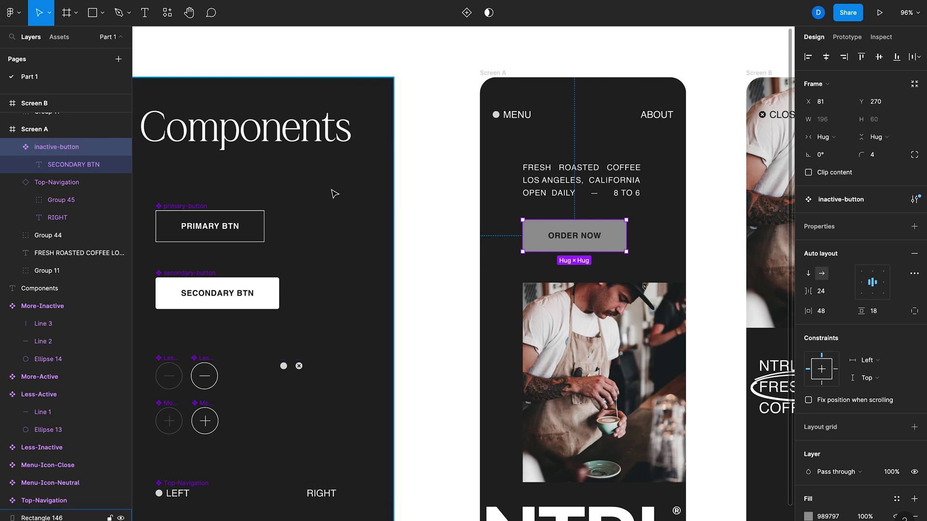
click(439, 237)
scroll(647, 236, left, 2)
- Move the inactive button into the Components frame and shift the circle buttons and Top-Navigation lower
click(646, 237)
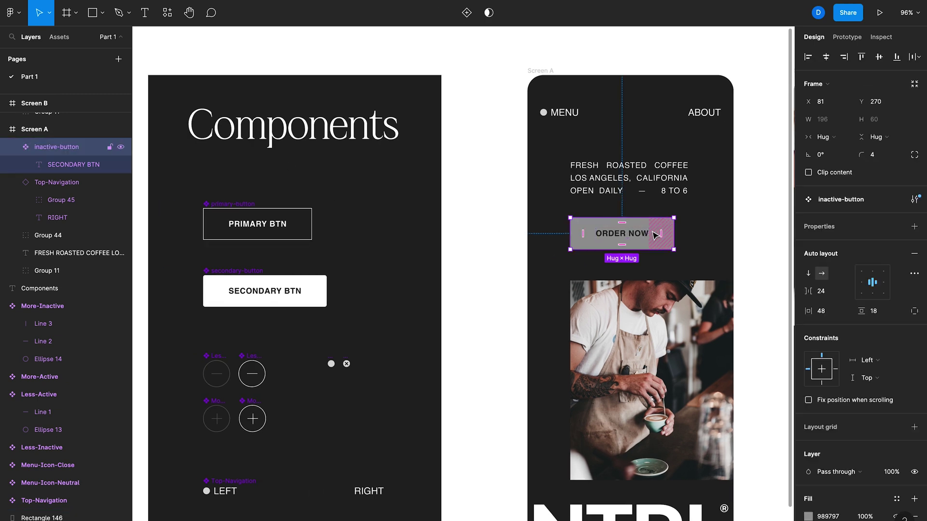
drag(647, 236, 375, 236)
scroll(395, 234, down, 3)
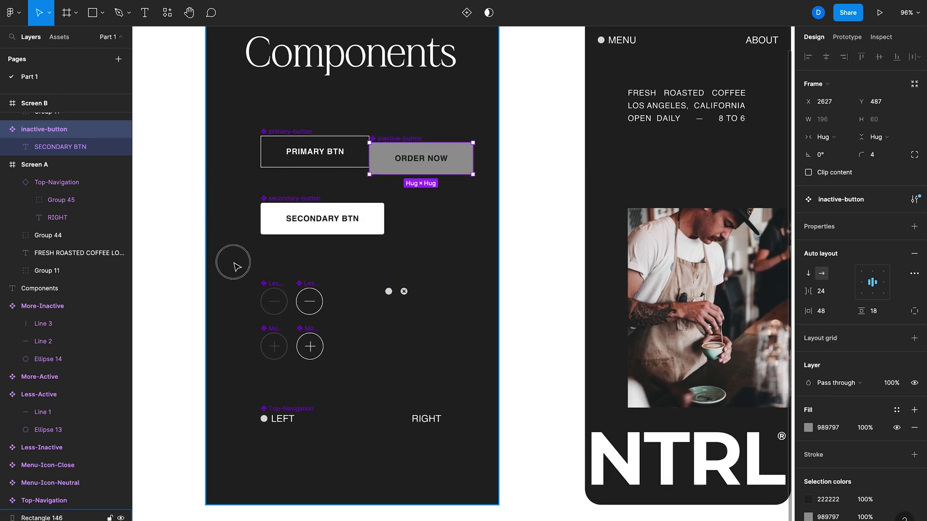
drag(188, 260, 487, 459)
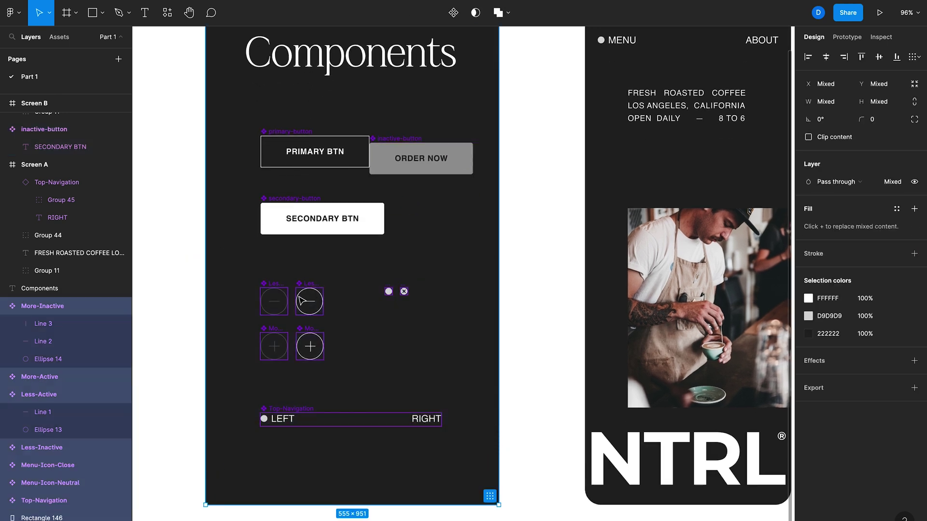
drag(309, 300, 310, 356)
- Place the inactive button below SECONDARY BTN and align Screen A's ORDER NOW copy with the text above
drag(408, 139, 671, 159)
scroll(733, 166, right, 3)
click(733, 166)
click(627, 172)
drag(627, 172, 623, 167)
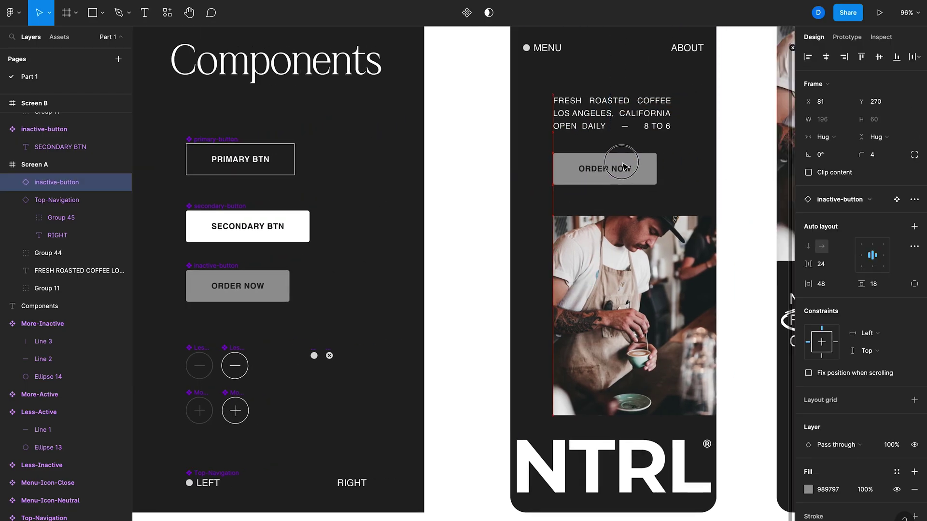
click(754, 165)
scroll(753, 165, up, 1)
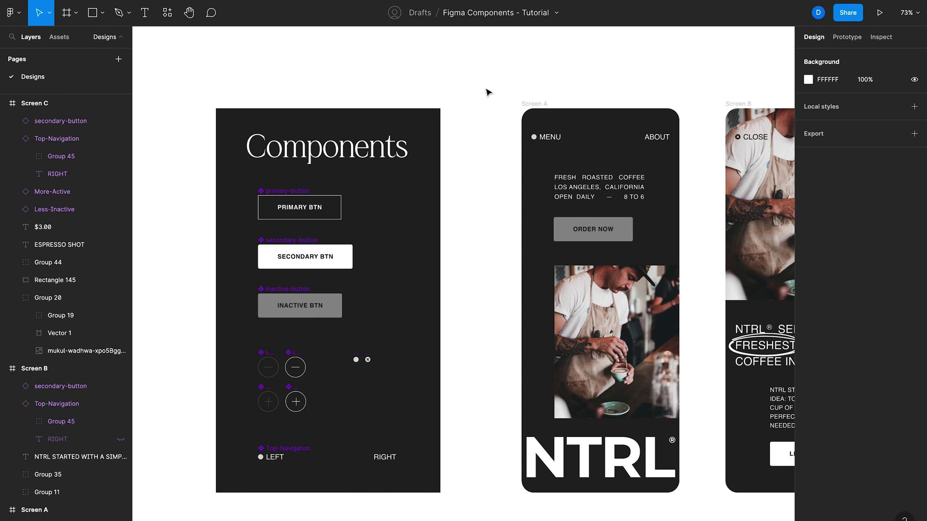
scroll(488, 92, right, 5)
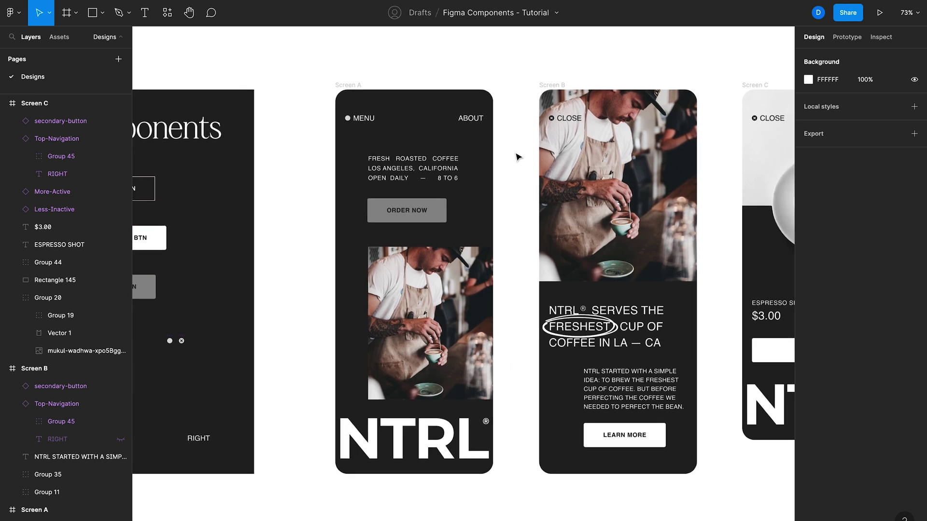
scroll(517, 157, right, 4)
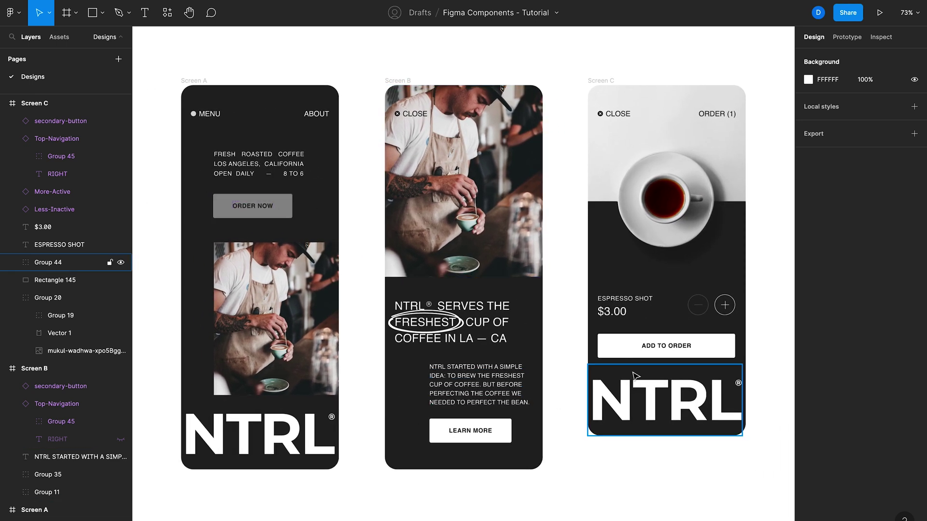
scroll(640, 366, left, 7)
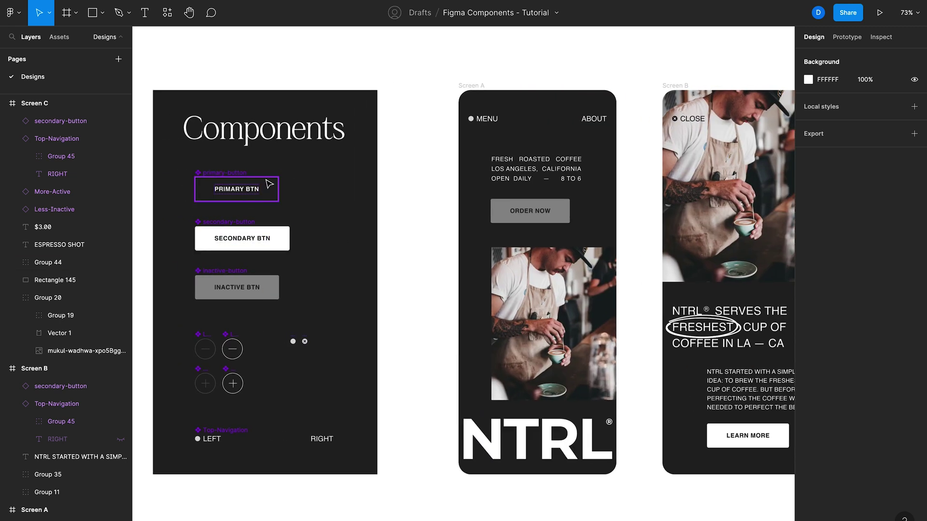
scroll(382, 221, right, 2)
click(478, 209)
key(Delete)
click(186, 175)
drag(187, 175, 478, 201)
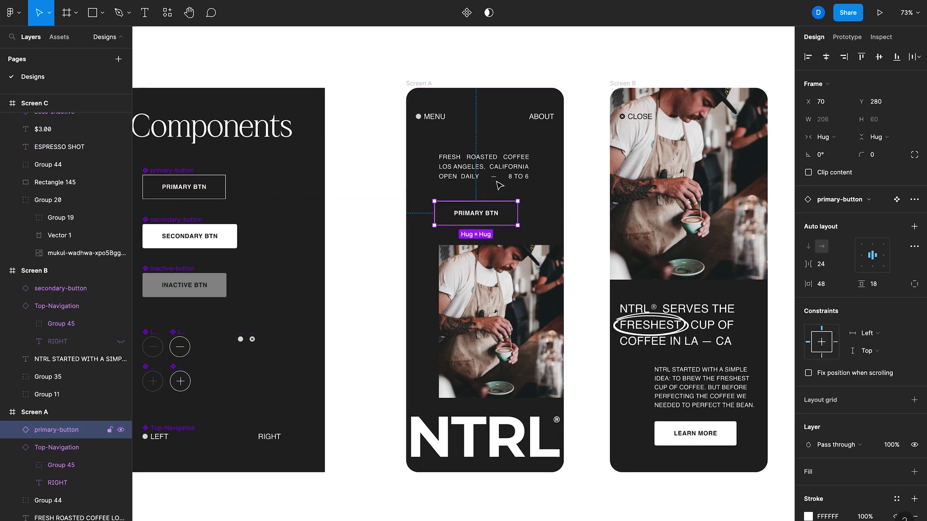
key(Delete)
key(ctrl+z)
key(ctrl+z)
key(ctrl+z)
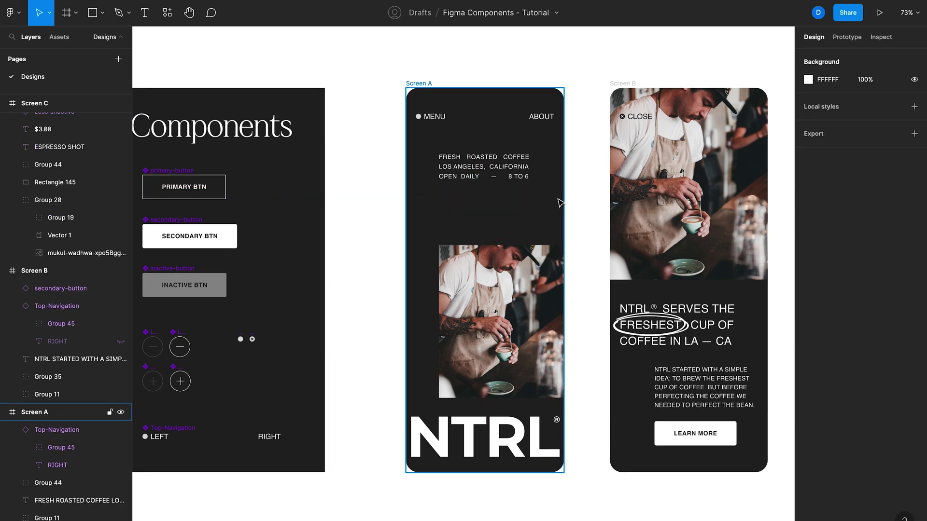
scroll(560, 217, right, 4)
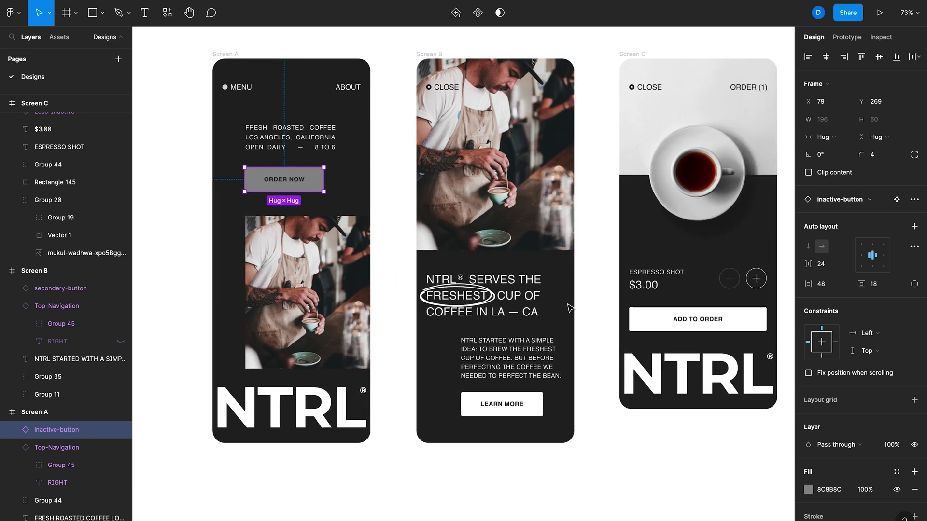
- Select ORDER NOW, LEARN MORE and ADD TO ORDER together and swap them to primary-button
shift+click(531, 405)
shift+click(674, 319)
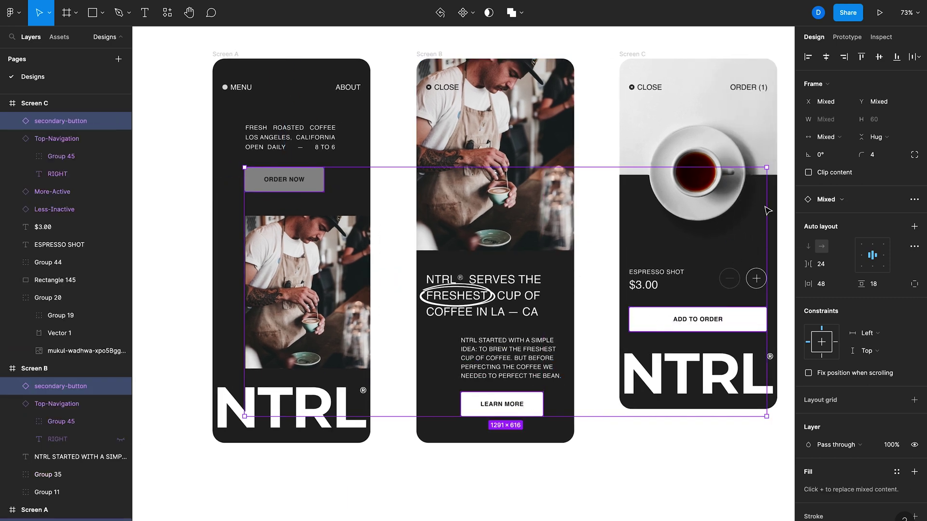
click(832, 202)
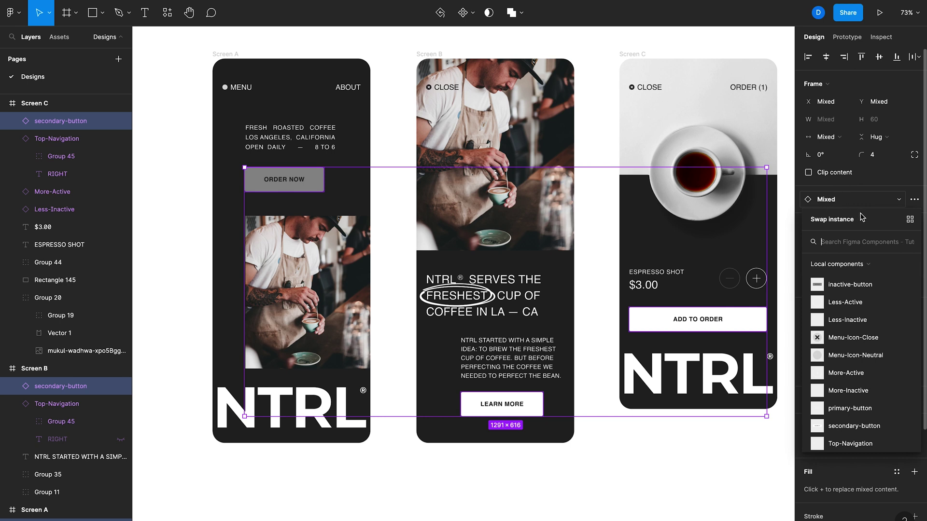
click(852, 408)
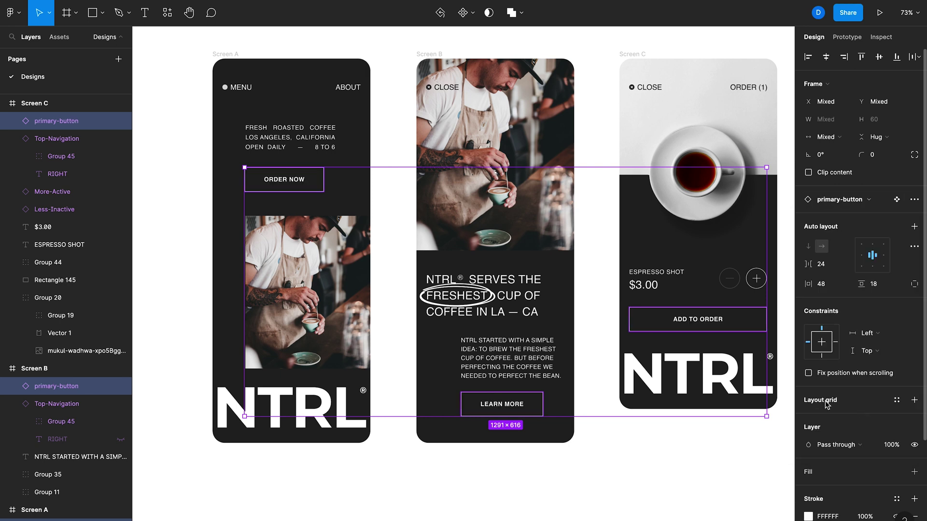
scroll(724, 377, right, 2)
scroll(724, 377, up, 1)
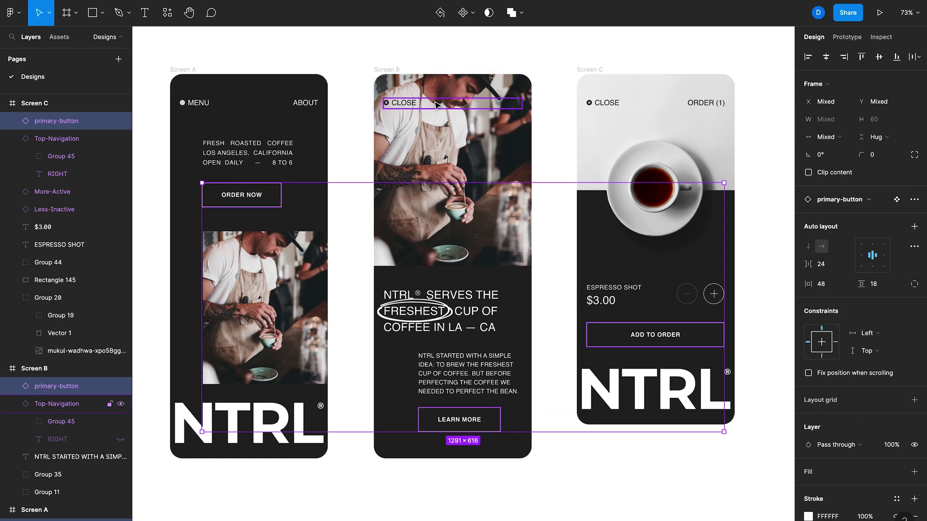
scroll(379, 93, left, 1)
scroll(367, 84, left, 10)
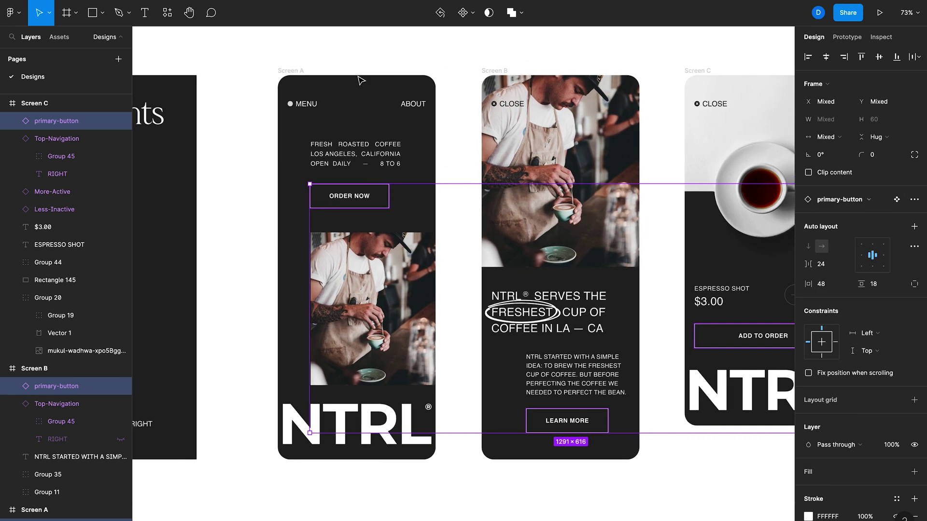
scroll(361, 81, right, 6)
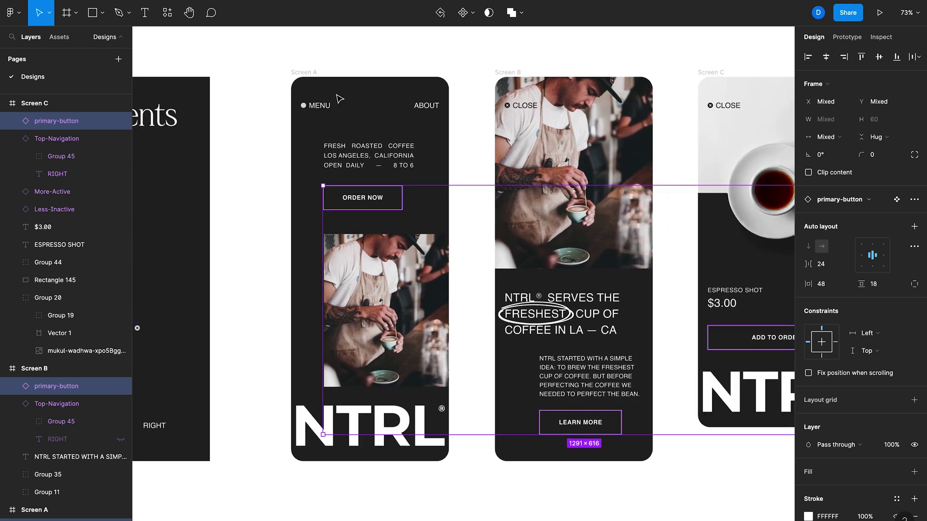
scroll(404, 60, right, 2)
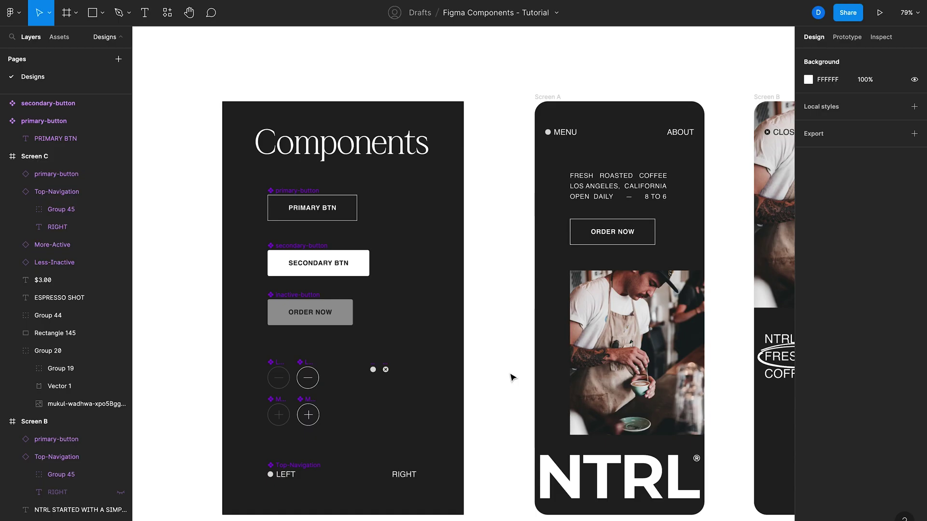
scroll(540, 256, right, 1)
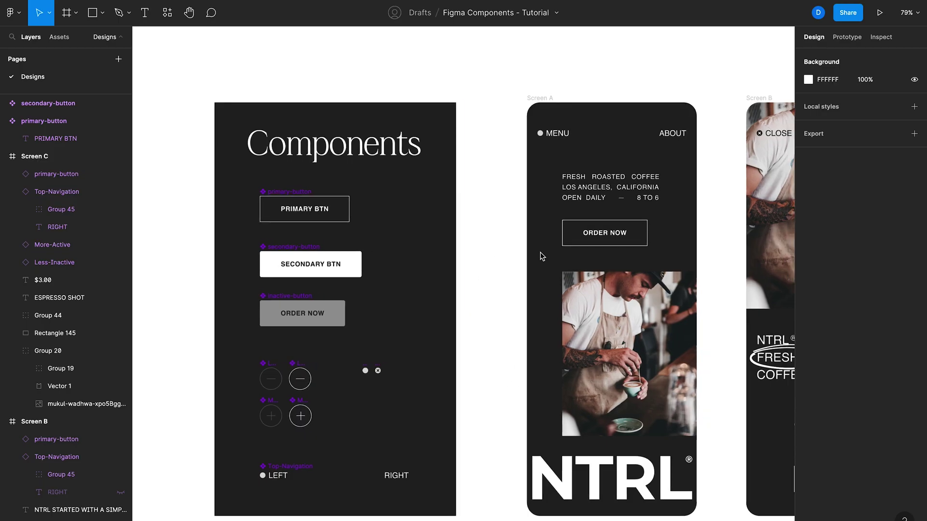
scroll(719, 193, right, 3)
scroll(717, 194, right, 1)
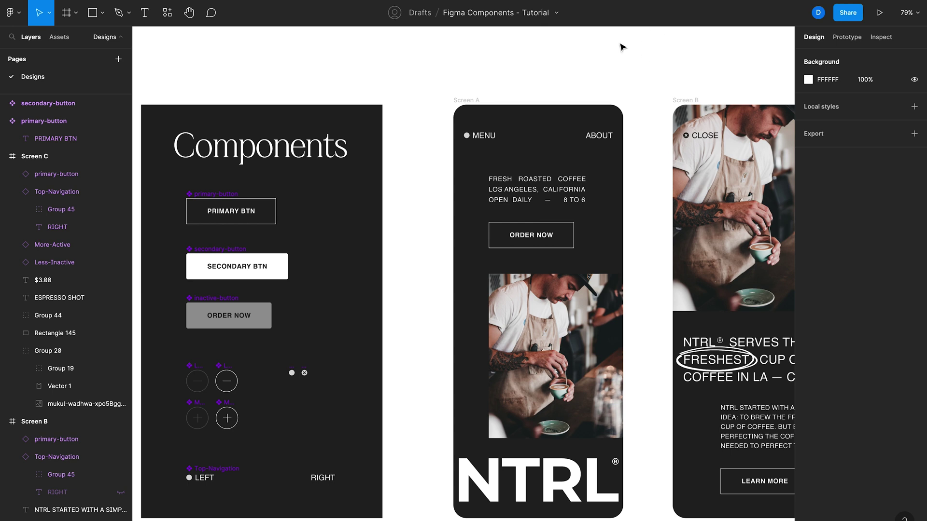
scroll(666, 74, right, 1)
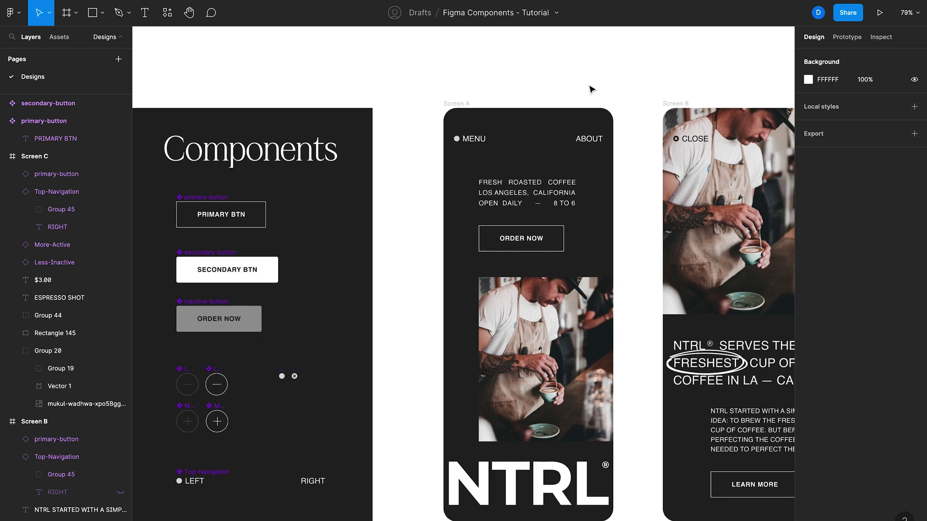
scroll(499, 68, left, 1)
scroll(498, 67, left, 3)
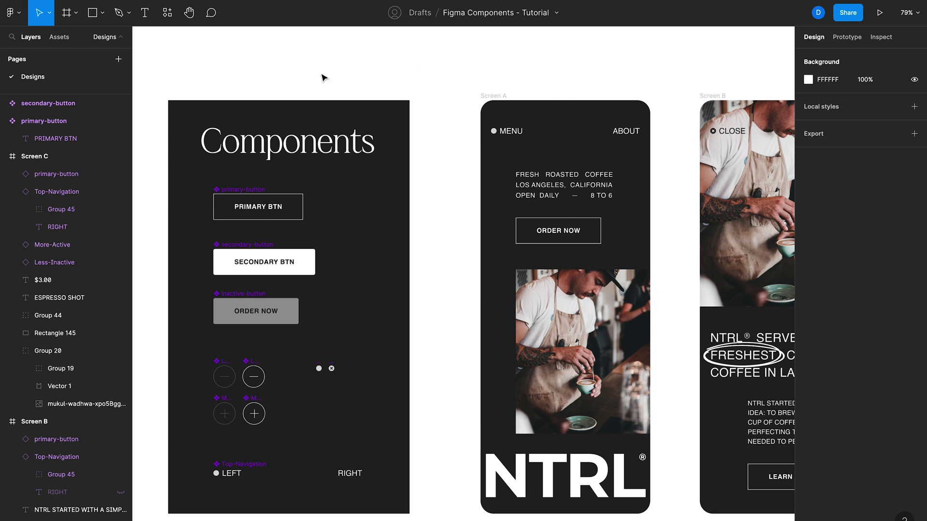
scroll(321, 77, left, 2)
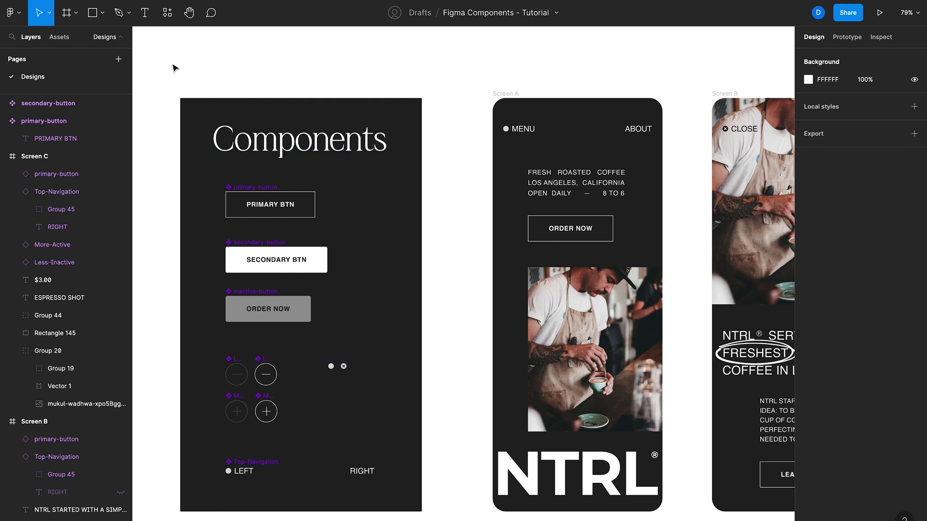
- Add a new page named Components
click(119, 60)
text(Components)
key(Return)
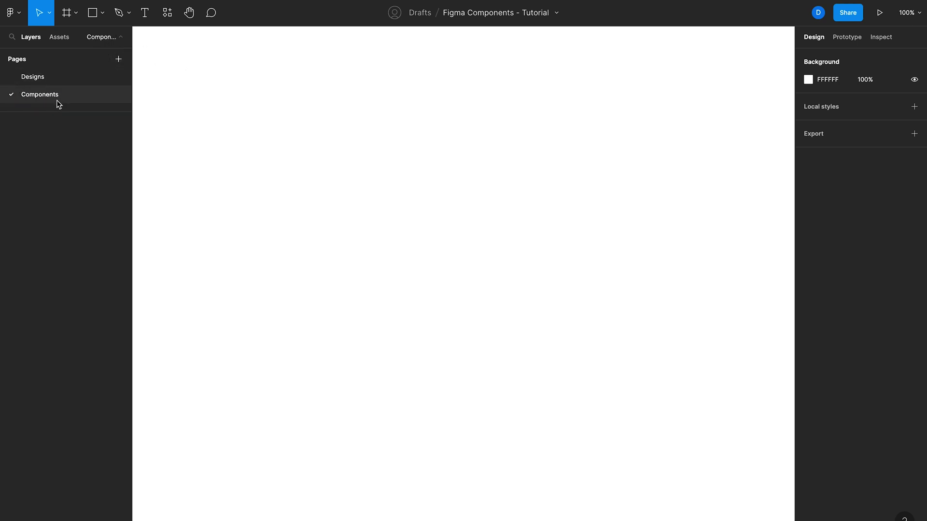
- Cut the Components board from the Designs page and paste it onto the Components page
click(37, 77)
drag(169, 86, 436, 514)
key(ctrl+x)
click(56, 100)
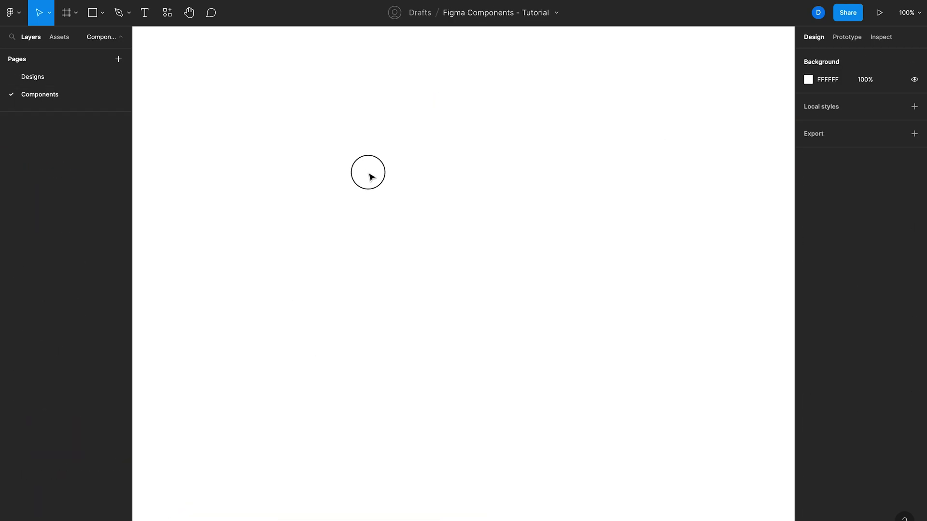
key(ctrl+v)
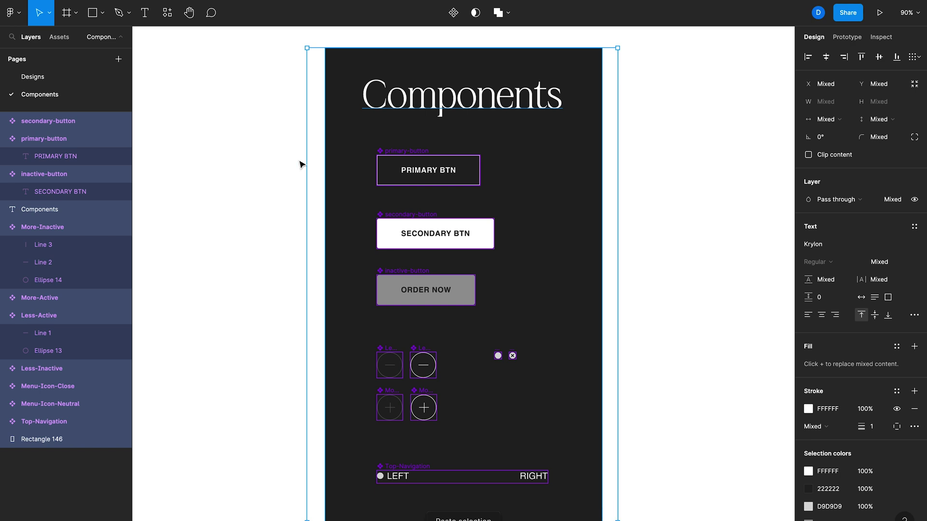
click(77, 78)
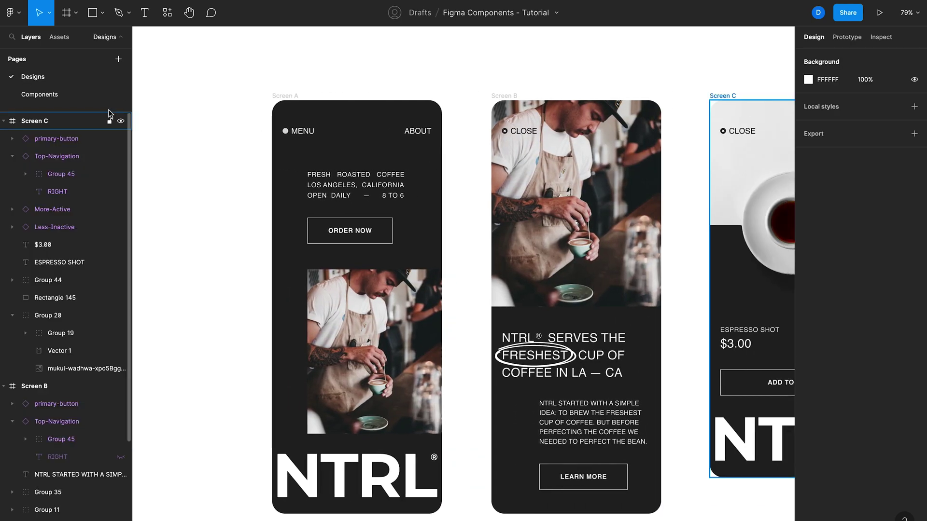
click(77, 98)
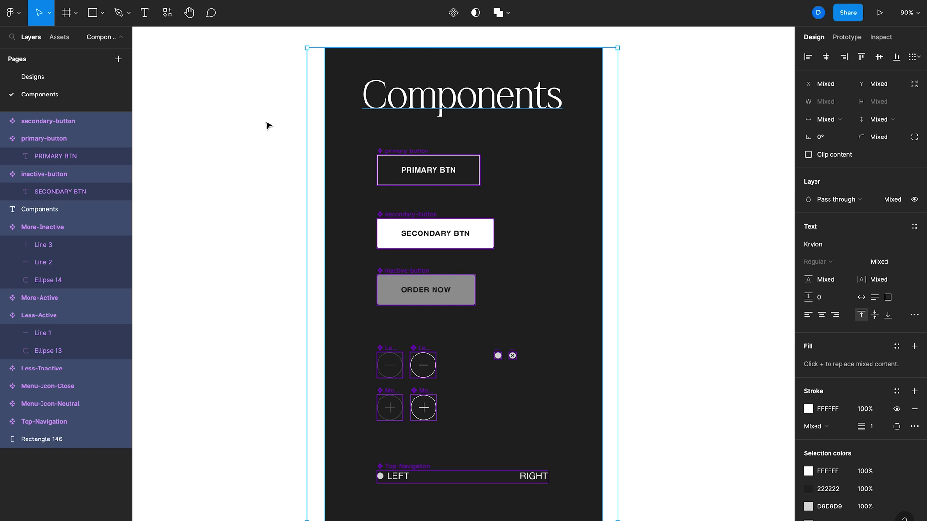